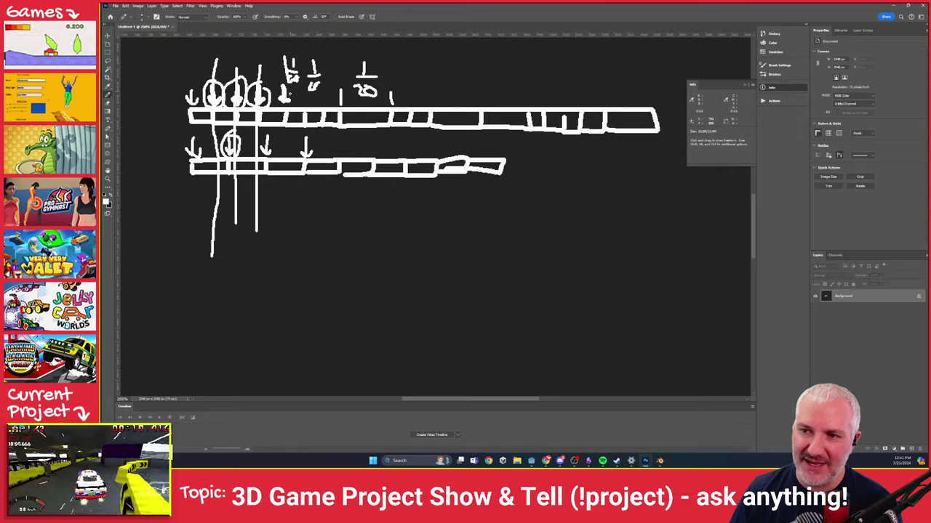
Circle the upper timeline's fourth thick arrow and the lower timeline's third arrow, drawing vertical guides through the upper timeline's next divisions.
mouse_move(288, 82)
left_mouse_down()
mouse_move(279, 106)
mouse_move(297, 86)
left_mouse_up()
left_click_drag(266, 134, 273, 136)
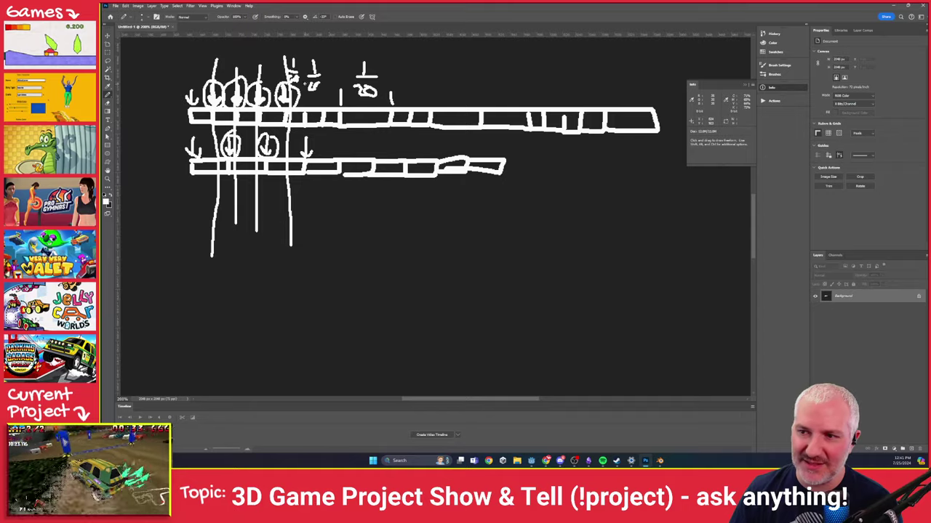
left_click_drag(304, 81, 315, 227)
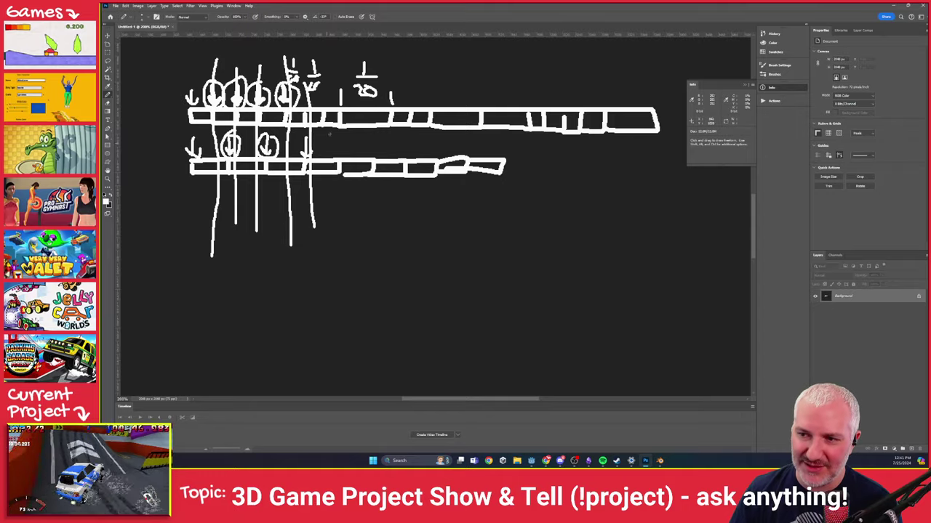
Undo the circles and vertical guide lines drawn over both timelines, leaving the arrows in place.
key("ctrl+z")
key("ctrl+z")
key("ctrl+z")
key("ctrl+z")
key("ctrl+z")
key("ctrl+z")
key("ctrl+z")
key("ctrl+z")
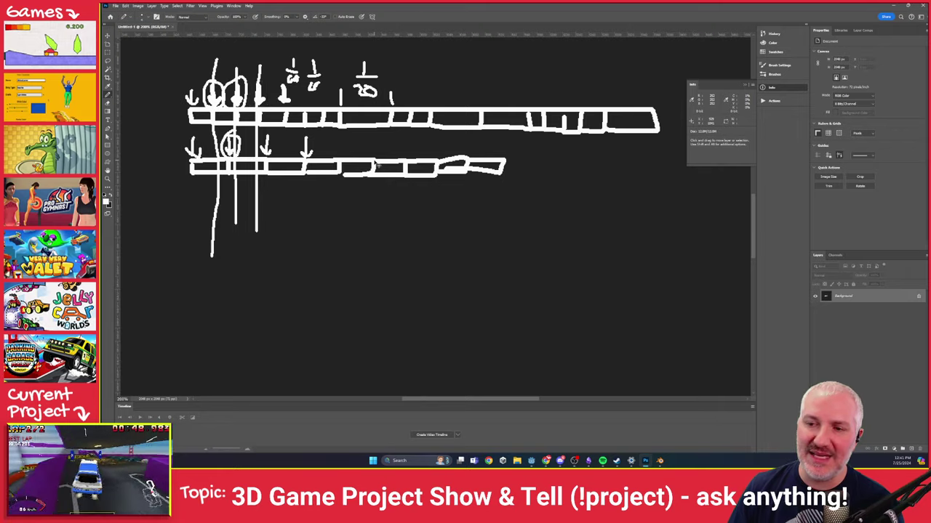
key("ctrl+z")
key("ctrl+z")
key("ctrl+z")
key("ctrl+z")
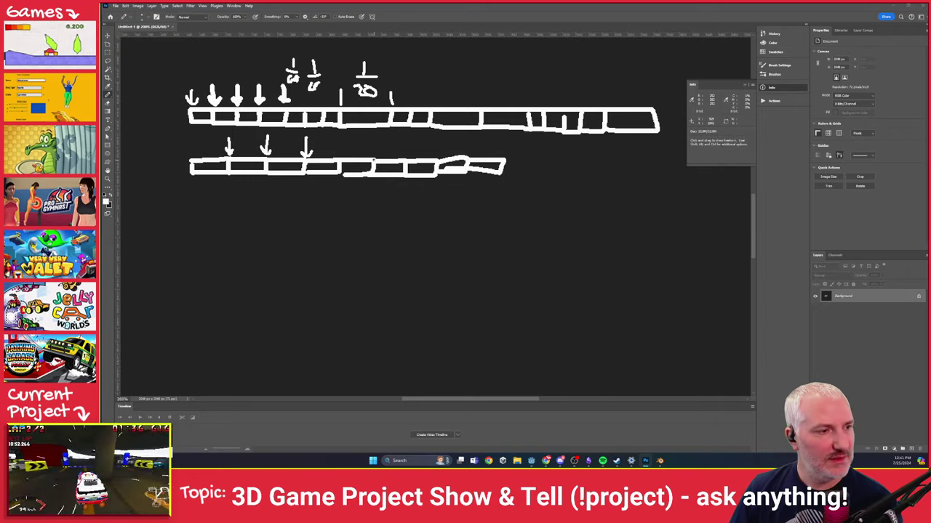
Switch to Godot and highlight the _process and _physics_process functions in ReplayManager.gd to compare playback and recording.
key("alt+Tab")
left_click(479, 345)
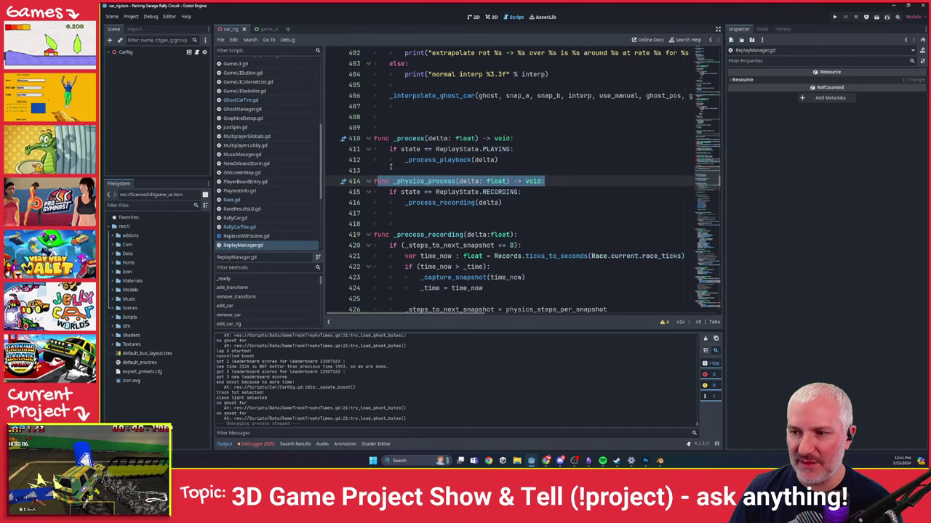
scroll(384, 157, "up", 1)
left_click_drag(375, 170, 562, 172)
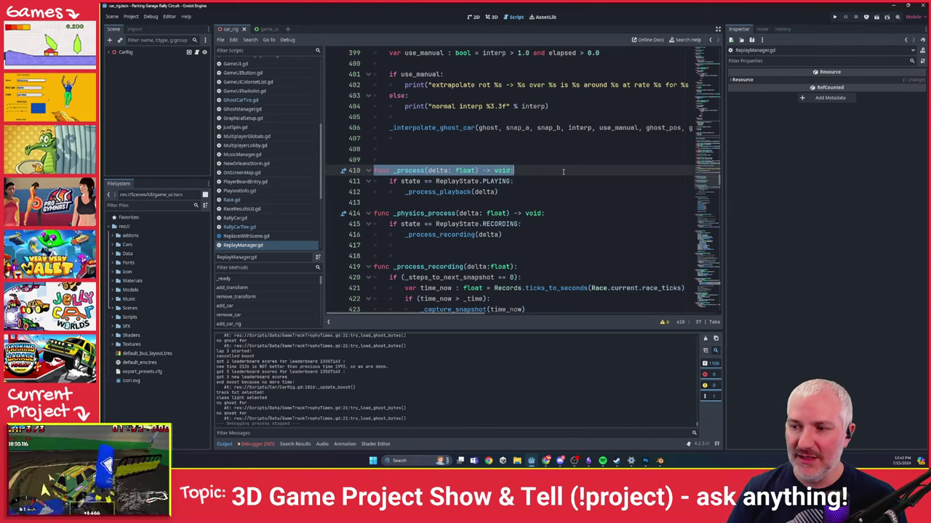
left_click_drag(377, 213, 566, 211)
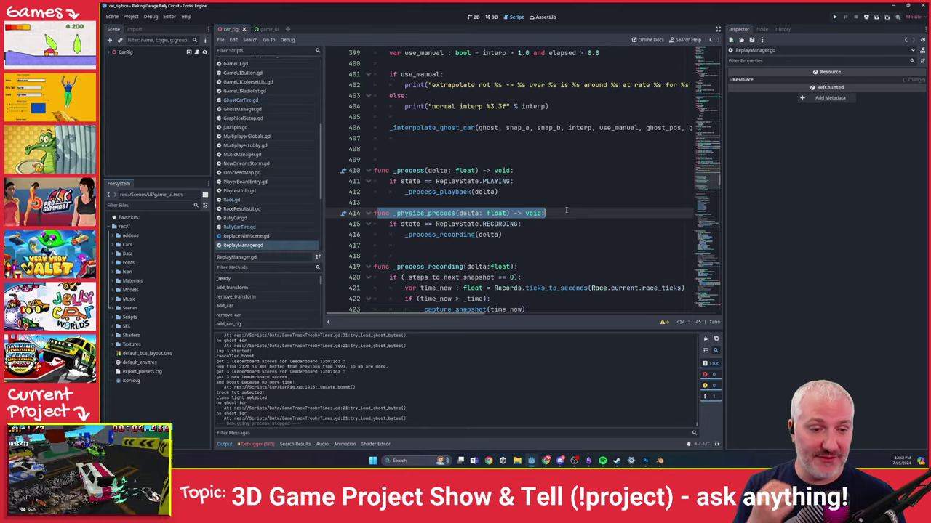
left_click_drag(460, 204, 434, 242)
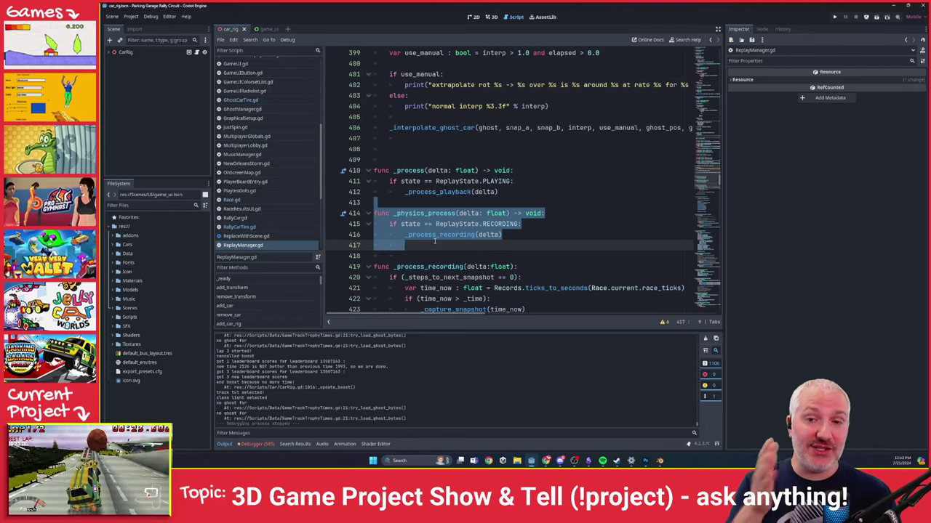
left_click(423, 206)
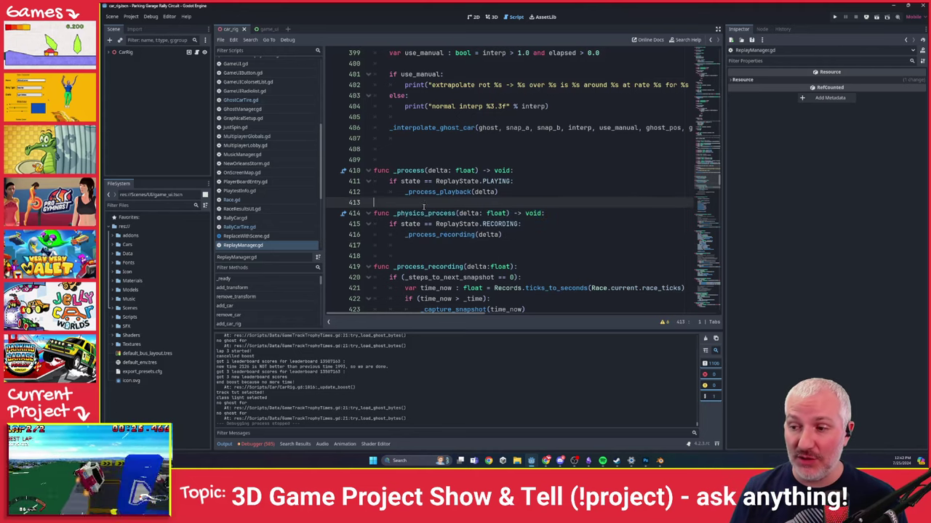
left_click_drag(423, 207, 431, 247)
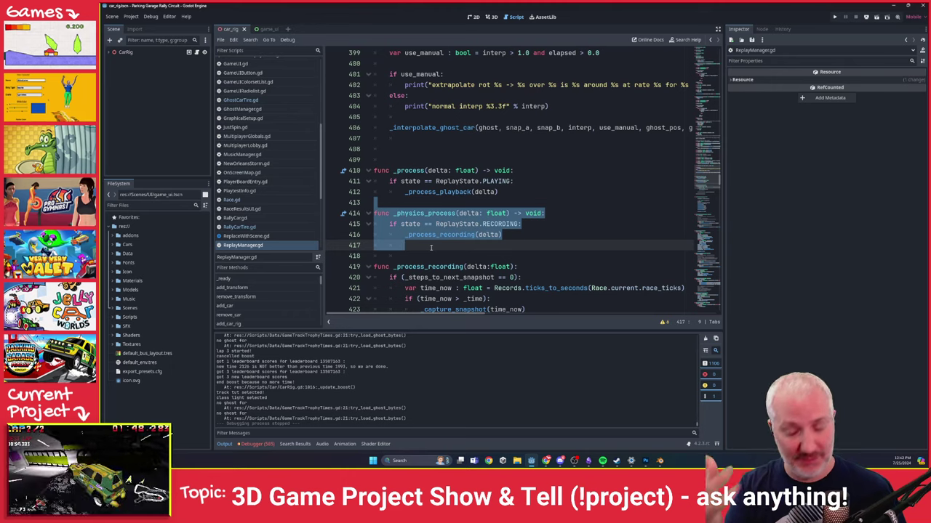
Switch to Photoshop and draw vertical guides at both ends of the 1/20 segment and at the lower timeline division between them.
key("alt+Tab")
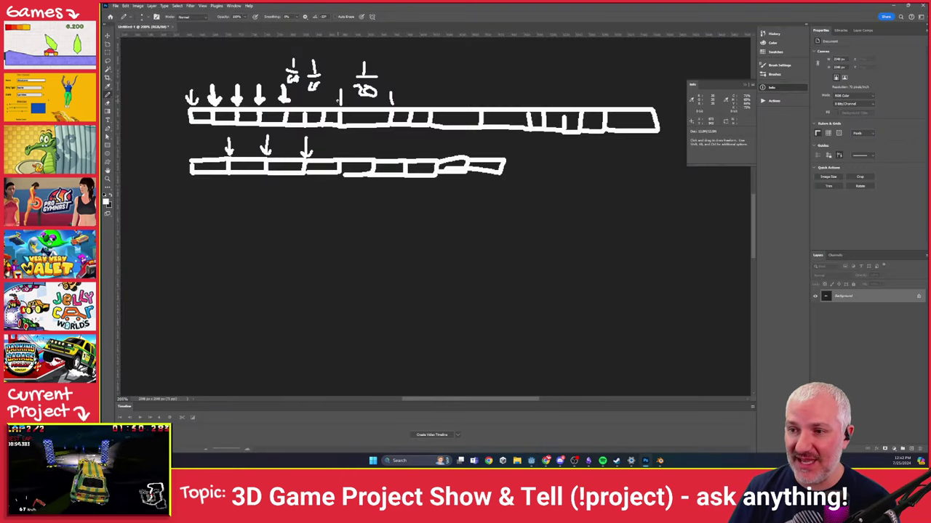
mouse_move(339, 96)
left_mouse_down()
mouse_move(403, 138)
mouse_move(360, 188)
mouse_move(328, 178)
mouse_move(334, 103)
mouse_move(337, 193)
left_mouse_up()
key("ctrl+z")
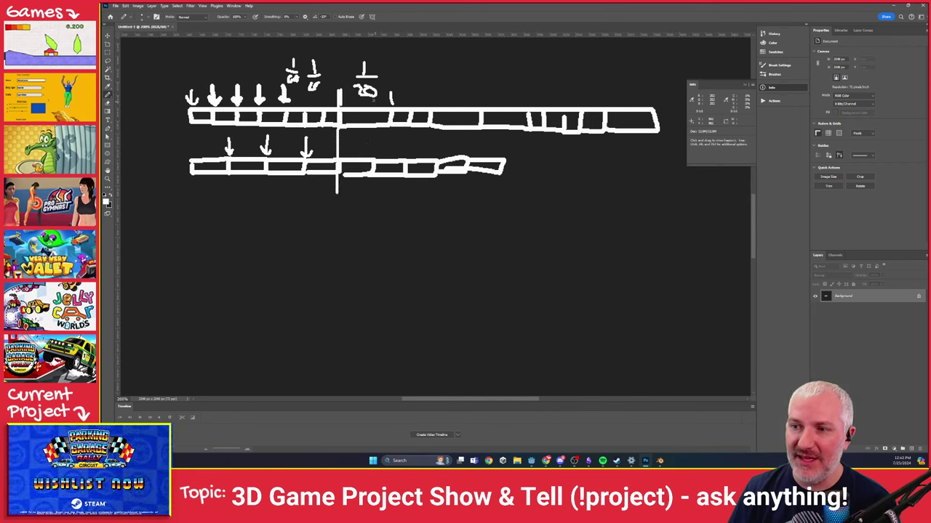
left_click_drag(371, 146, 370, 202)
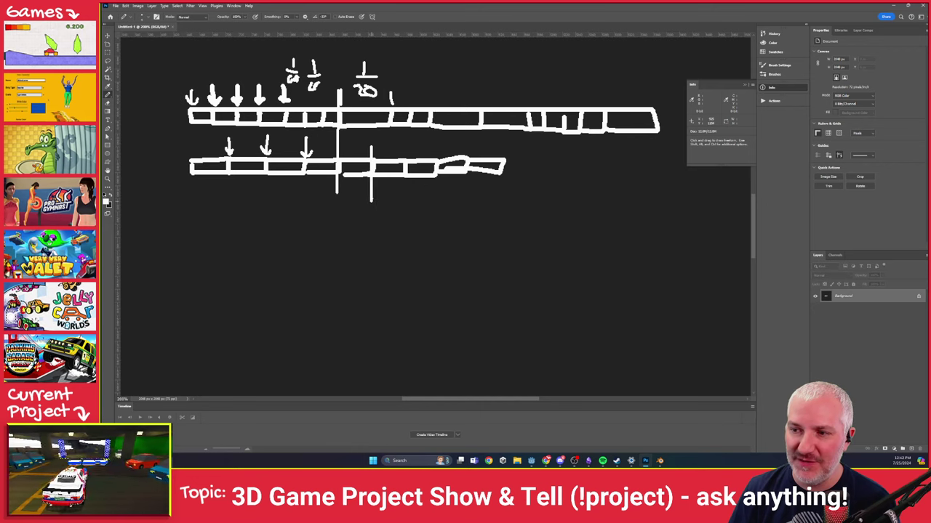
left_click_drag(393, 90, 393, 105)
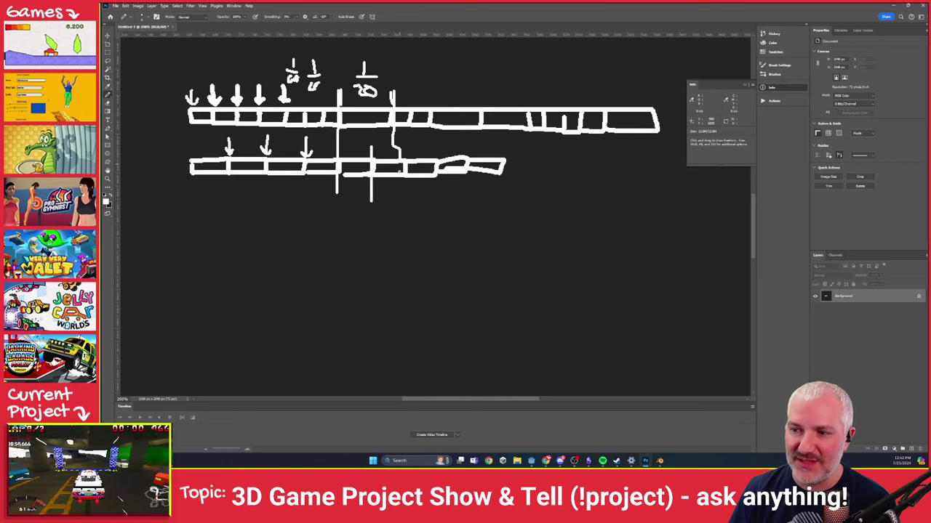
left_click_drag(398, 162, 399, 179)
Undo the vertical guides drawn around the 1/20 segment.
key("ctrl+z")
key("ctrl+z")
key("ctrl+z")
key("ctrl+z")
key("ctrl+z")
key("ctrl+z")
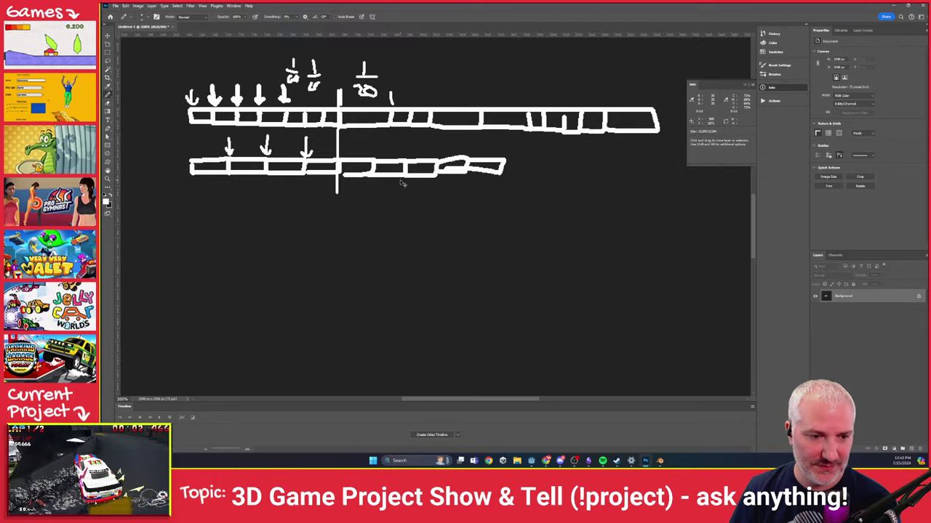
Switch to Godot and highlight the _physics_process header and the _process function to review where recording and playback run.
key("alt+Tab")
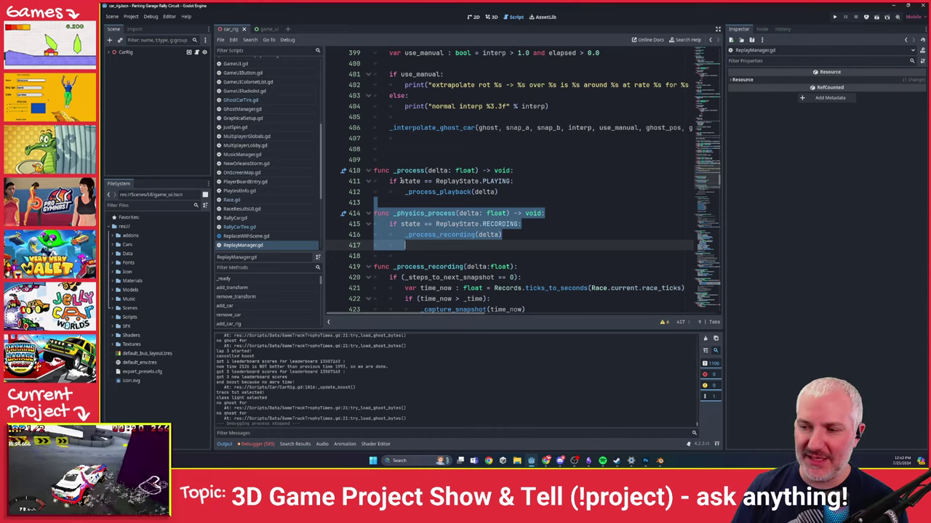
left_click(414, 202)
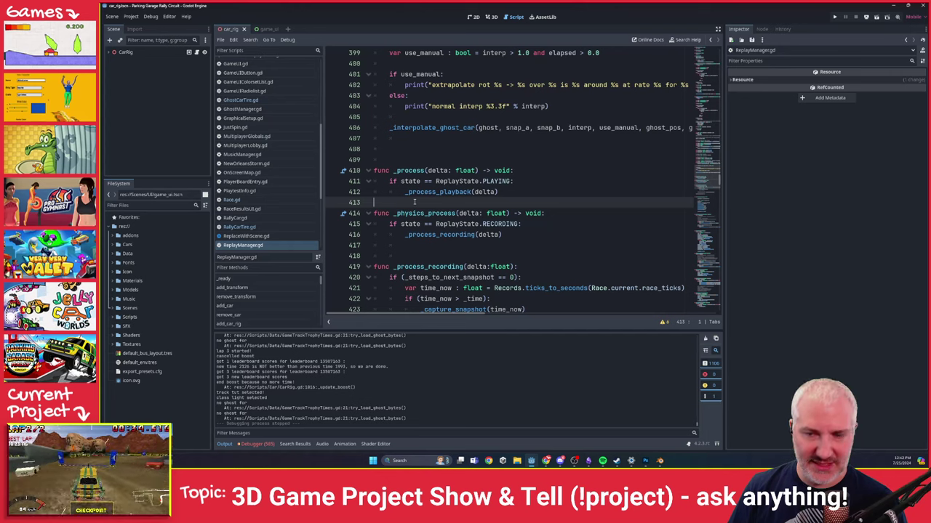
left_click_drag(374, 213, 559, 212)
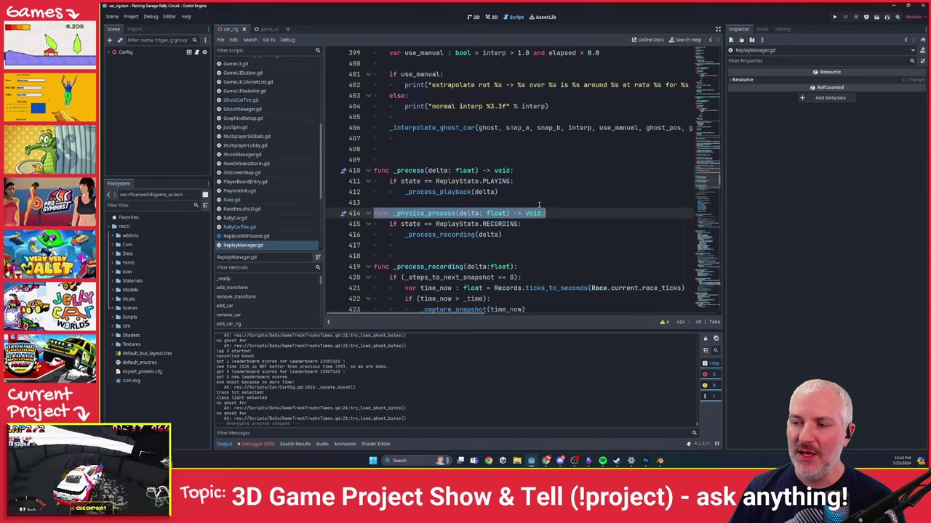
left_click_drag(509, 192, 375, 159)
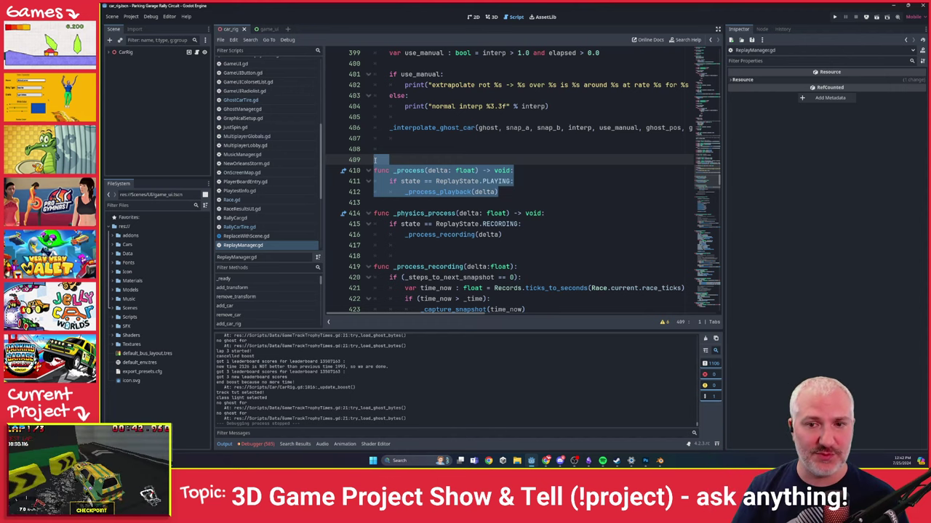
left_click(419, 170)
left_click_drag(376, 169, 498, 192)
left_click(538, 191)
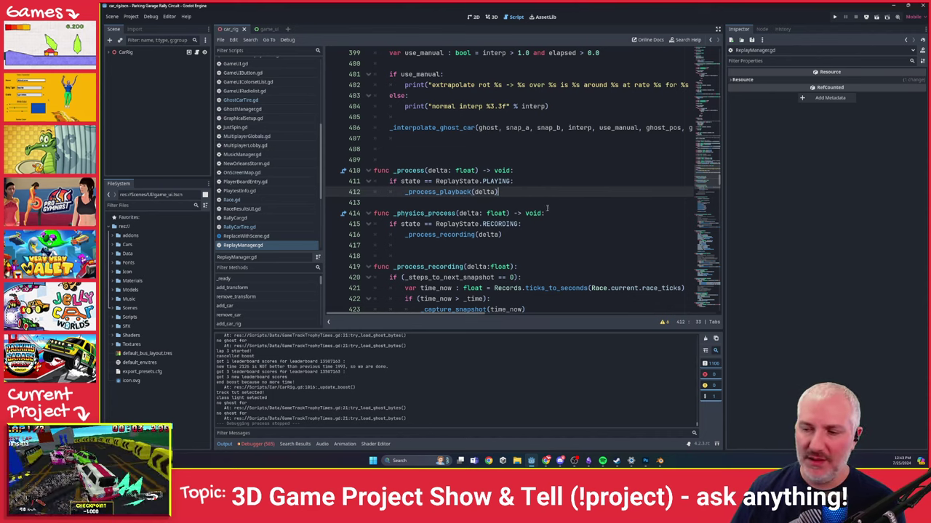
Switch to Photoshop, trace the lower timeline's second segment, and undo the recent marks, including the lower arrows and the 1/20 label.
key("alt+Tab")
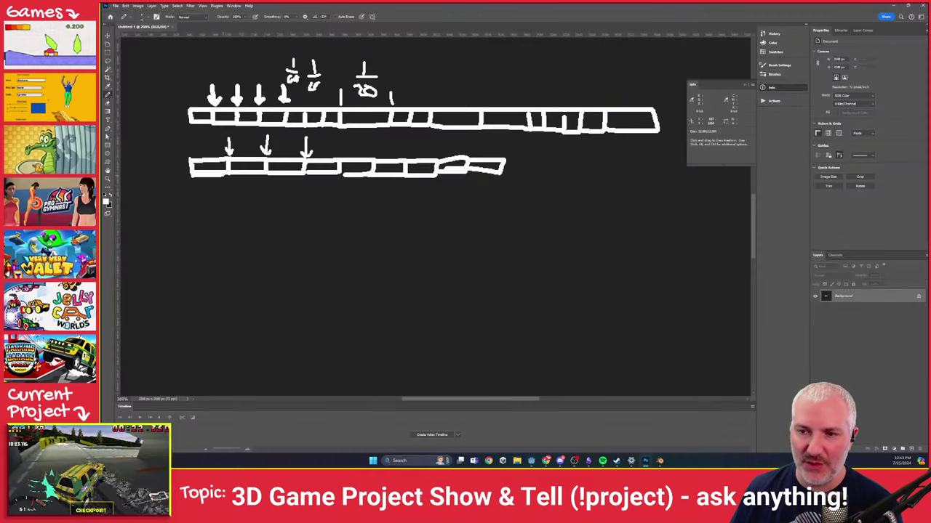
left_click_drag(222, 176, 252, 176)
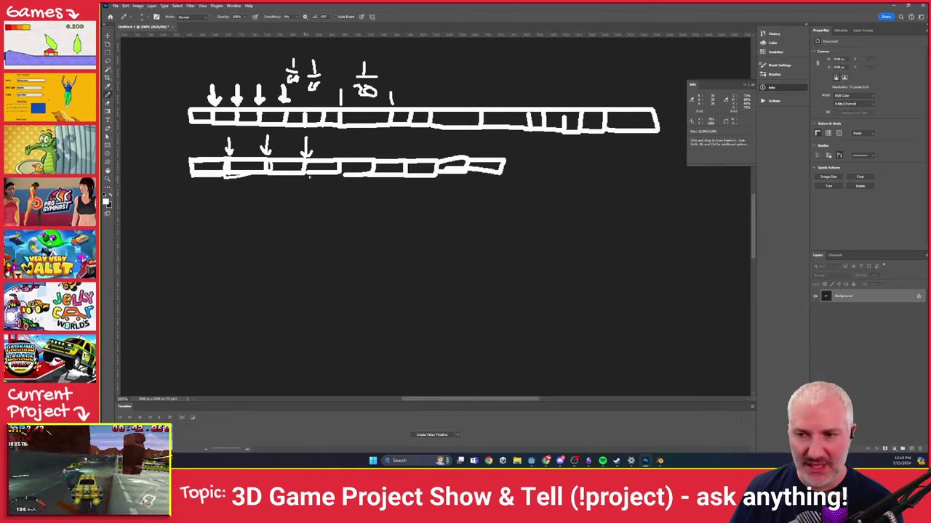
key("ctrl+z")
key("ctrl+z")
key("ctrl+z")
key("ctrl+z")
key("ctrl+z")
key("ctrl+z")
key("ctrl+z")
key("ctrl+z")
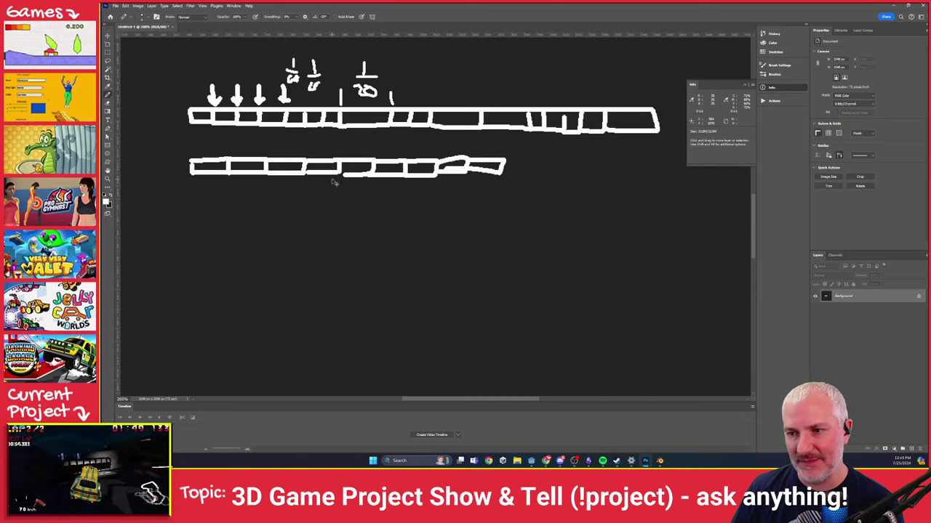
key("ctrl+z")
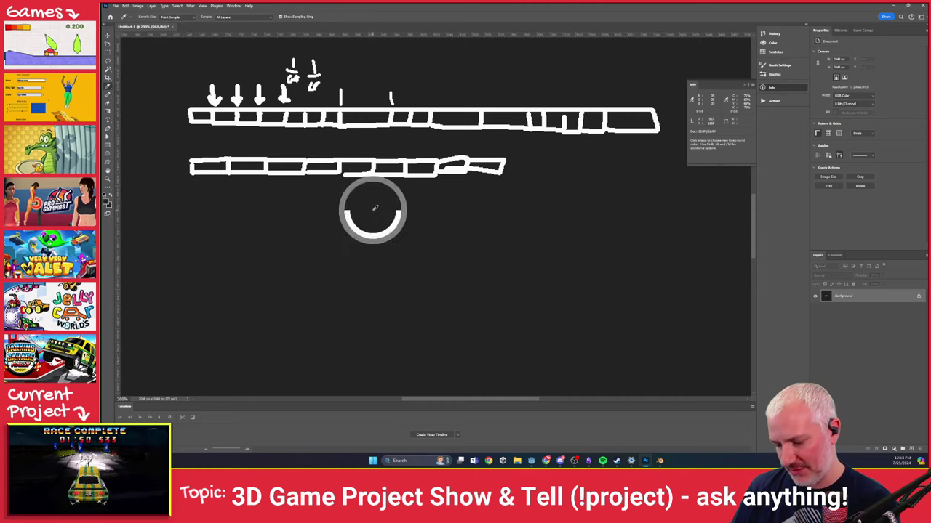
Enlarge the pencil tip and paint over the whole timeline sketch with the dark background colour.
key("bracketright")
key("bracketright")
key("bracketright")
key("bracketright")
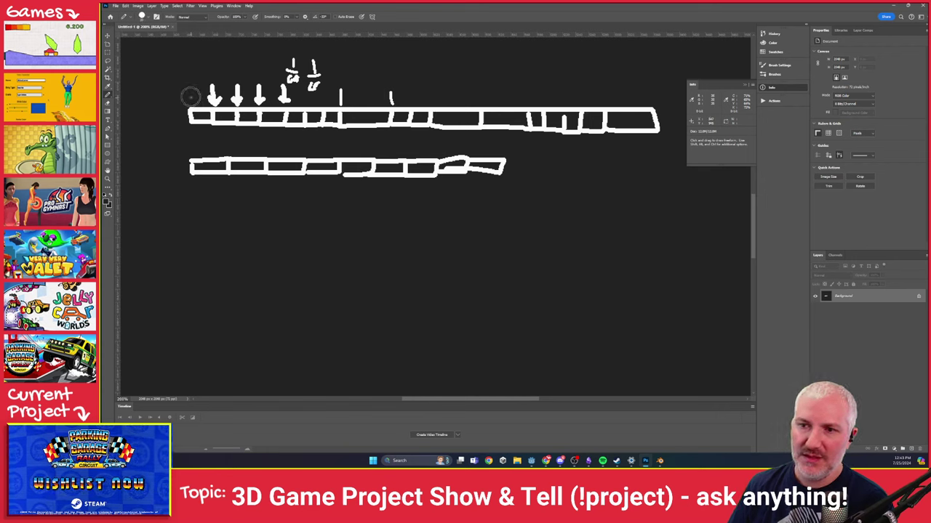
left_click_drag(295, 71, 361, 69)
mouse_move(669, 100)
left_mouse_down()
mouse_move(249, 99)
mouse_move(167, 109)
mouse_move(671, 129)
mouse_move(543, 180)
mouse_move(415, 165)
mouse_move(194, 162)
left_mouse_up()
Set the foreground colour to the near-white #ededed and shrink the pencil tip for drawing lines.
left_click(106, 201)
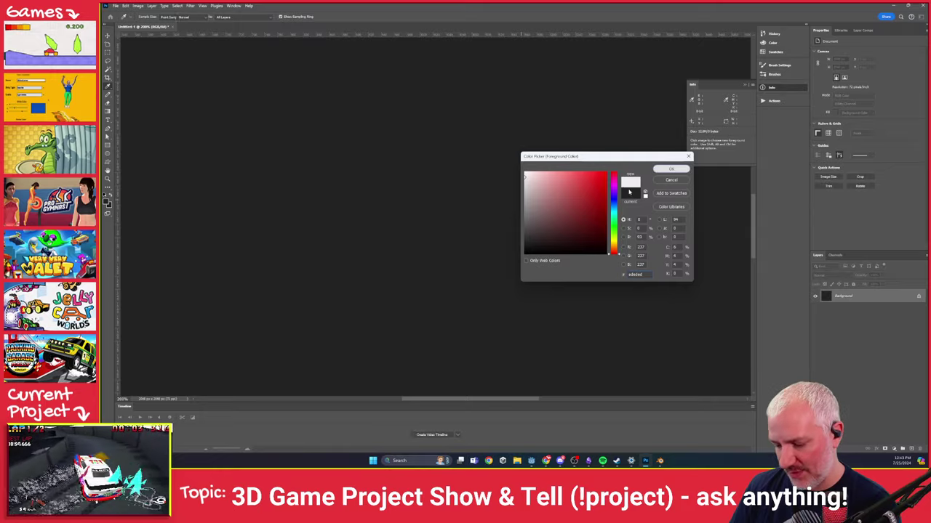
left_click(672, 169)
key("[")
key("[")
key("[")
key("[")
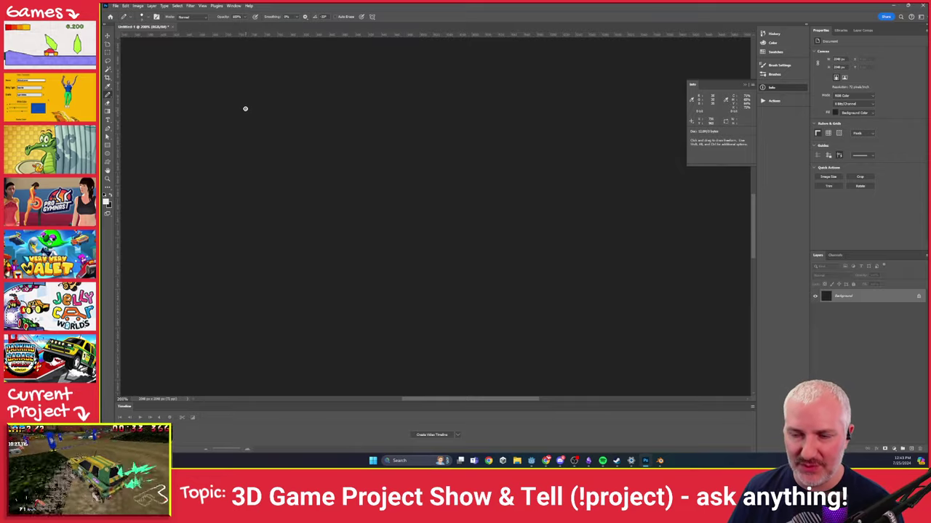
Draw an upper horizontal timeline made of six adjoining rectangular segments.
mouse_move(224, 113)
left_mouse_down()
mouse_move(291, 112)
mouse_move(290, 141)
mouse_move(222, 141)
mouse_move(223, 122)
left_mouse_up()
mouse_move(291, 113)
left_mouse_down()
mouse_move(354, 112)
mouse_move(351, 139)
mouse_move(290, 141)
left_mouse_up()
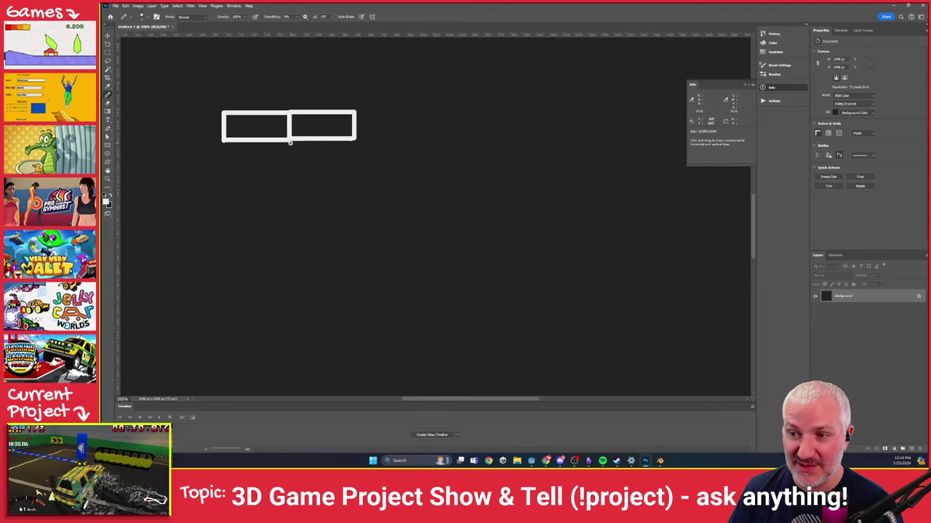
mouse_move(355, 113)
left_mouse_down()
mouse_move(412, 111)
mouse_move(410, 138)
mouse_move(355, 139)
left_mouse_up()
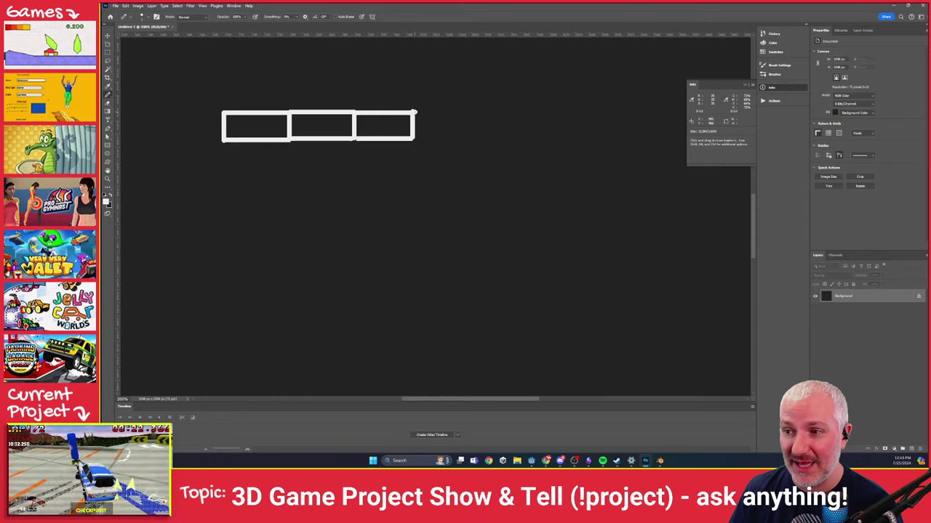
mouse_move(415, 112)
left_mouse_down()
mouse_move(465, 112)
mouse_move(466, 139)
mouse_move(400, 140)
left_mouse_up()
mouse_move(467, 112)
left_mouse_down()
mouse_move(520, 112)
mouse_move(524, 140)
mouse_move(468, 139)
left_mouse_up()
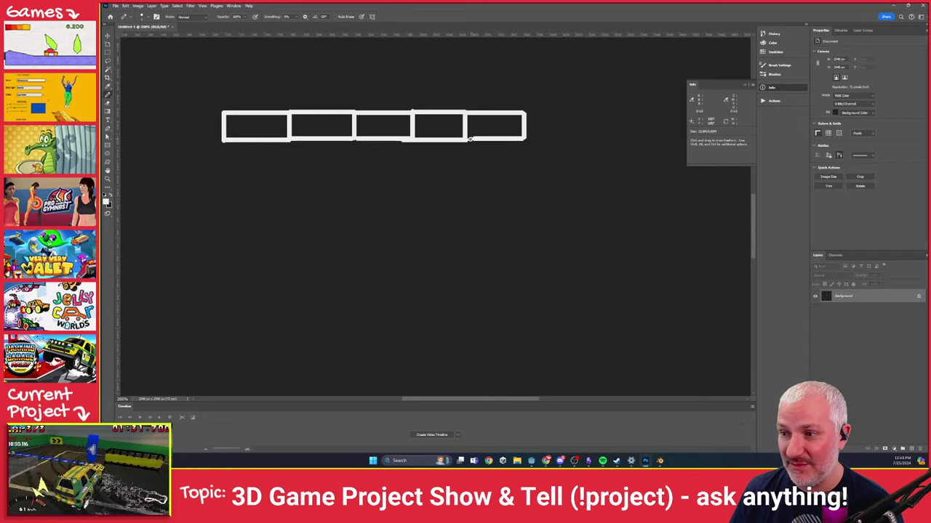
mouse_move(523, 113)
left_mouse_down()
mouse_move(578, 112)
mouse_move(576, 137)
mouse_move(524, 138)
left_mouse_up()
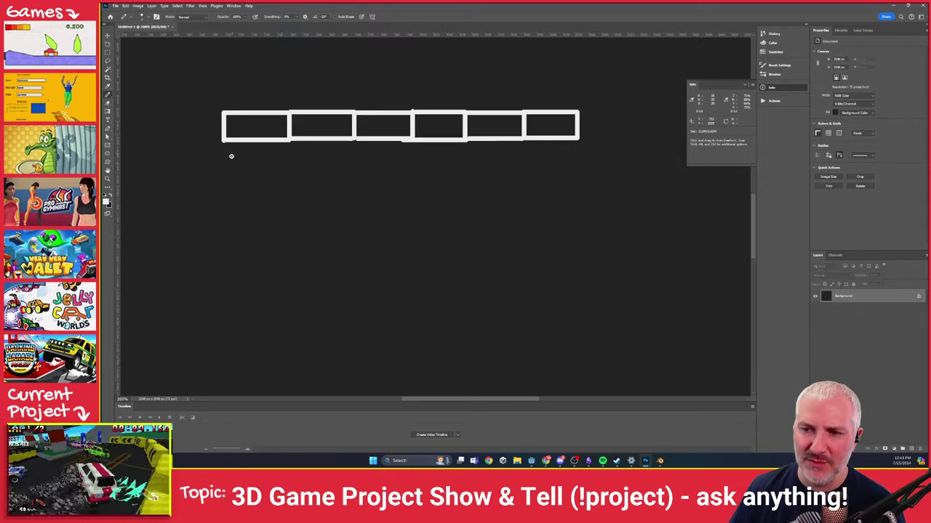
Draw a second timeline of five wider rectangular segments beneath the first, aligned to the same starting edge.
mouse_move(225, 173)
left_mouse_down()
mouse_move(301, 169)
mouse_move(301, 201)
mouse_move(222, 201)
mouse_move(223, 173)
left_mouse_up()
mouse_move(304, 175)
left_mouse_down()
mouse_move(378, 175)
mouse_move(381, 184)
mouse_move(381, 203)
mouse_move(304, 203)
left_mouse_up()
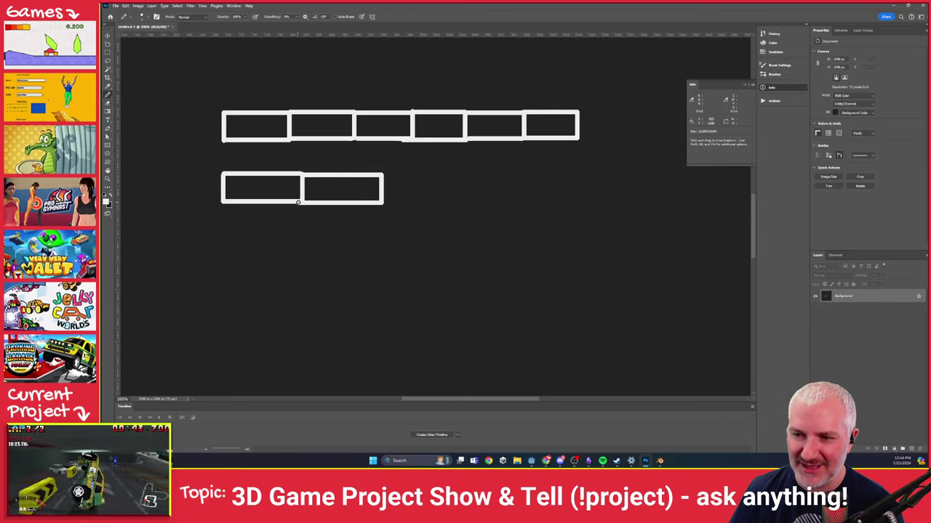
mouse_move(381, 174)
left_mouse_down()
mouse_move(453, 174)
mouse_move(454, 198)
mouse_move(382, 204)
left_mouse_up()
mouse_move(457, 205)
left_mouse_down()
mouse_move(452, 174)
mouse_move(523, 173)
mouse_move(525, 198)
mouse_move(453, 200)
left_mouse_up()
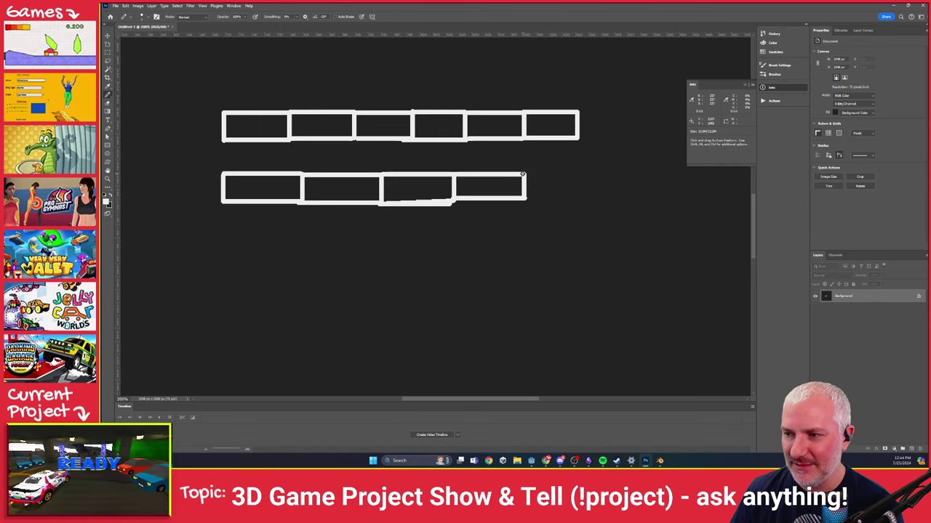
left_click_drag(522, 175, 590, 173, "shift")
key("ctrl+z")
mouse_move(524, 174)
left_mouse_down()
mouse_move(602, 176)
mouse_move(605, 197)
mouse_move(525, 198)
left_mouse_up()
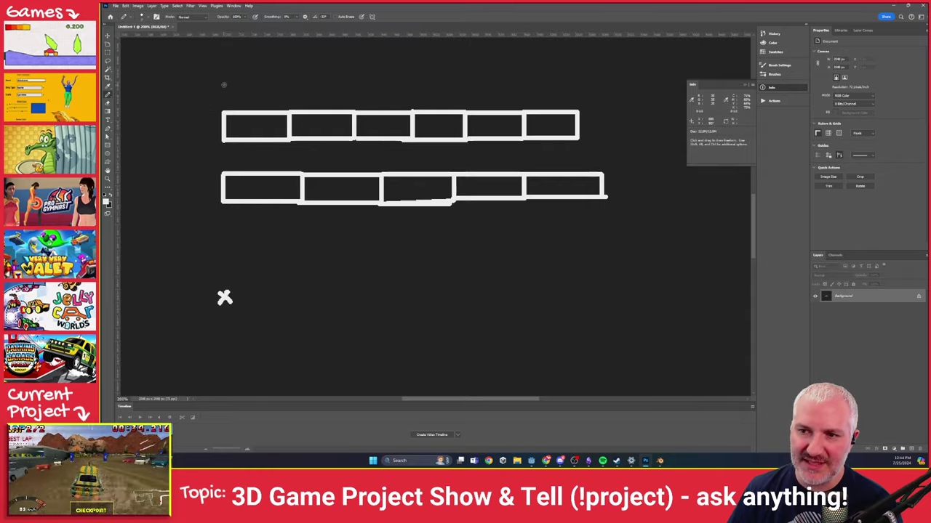
Mark the upper timeline's start and first boundary with ticks, extend a dotted guide through the lower timeline, and enlarge the X below.
left_click_drag(224, 87, 225, 103)
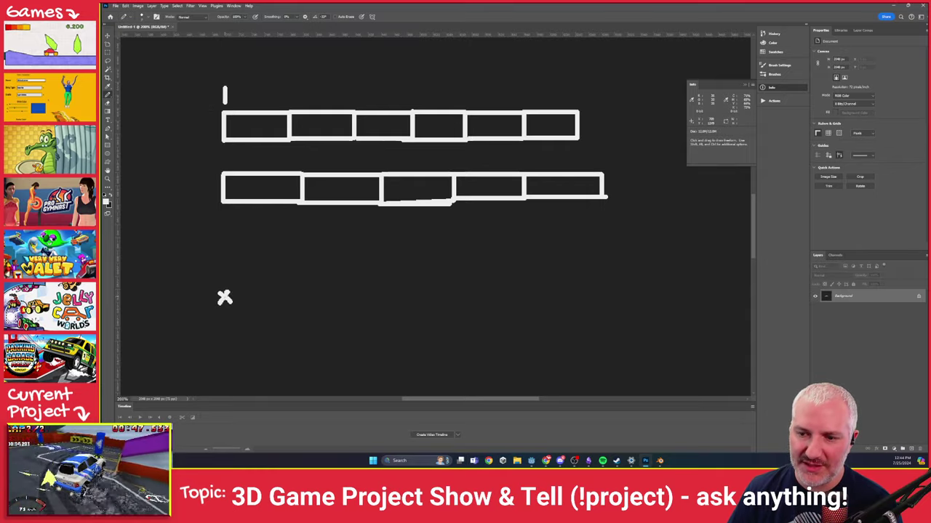
left_click_drag(290, 79, 292, 106)
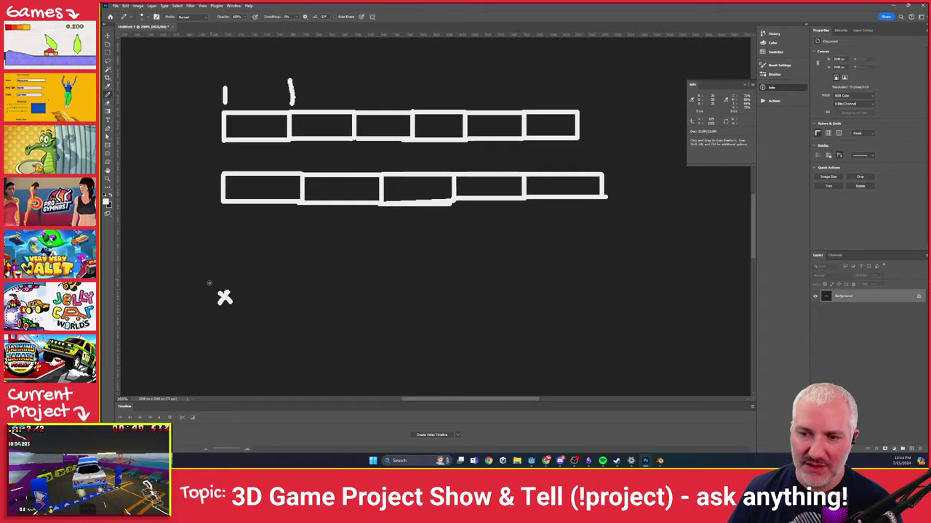
left_click_drag(285, 150, 284, 224)
left_click(284, 224)
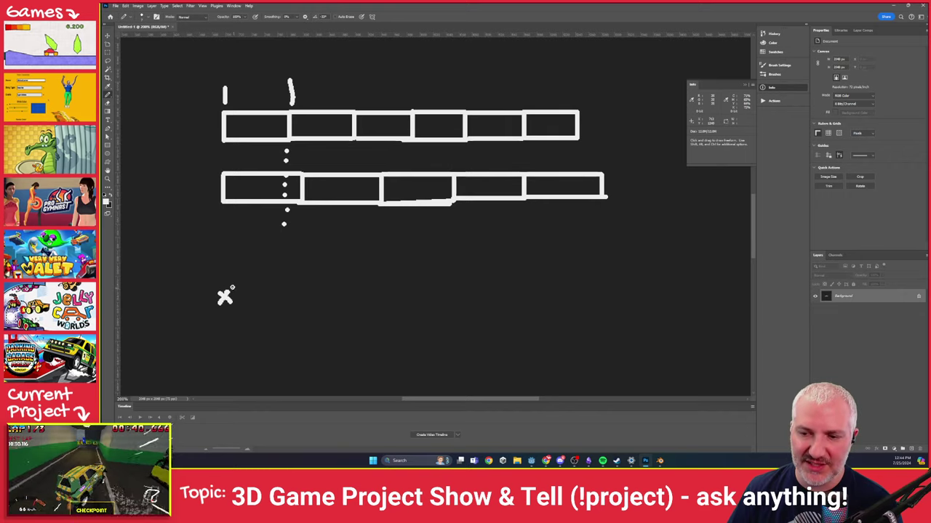
mouse_move(233, 288)
left_mouse_down()
mouse_move(216, 307)
mouse_move(235, 297)
left_mouse_up()
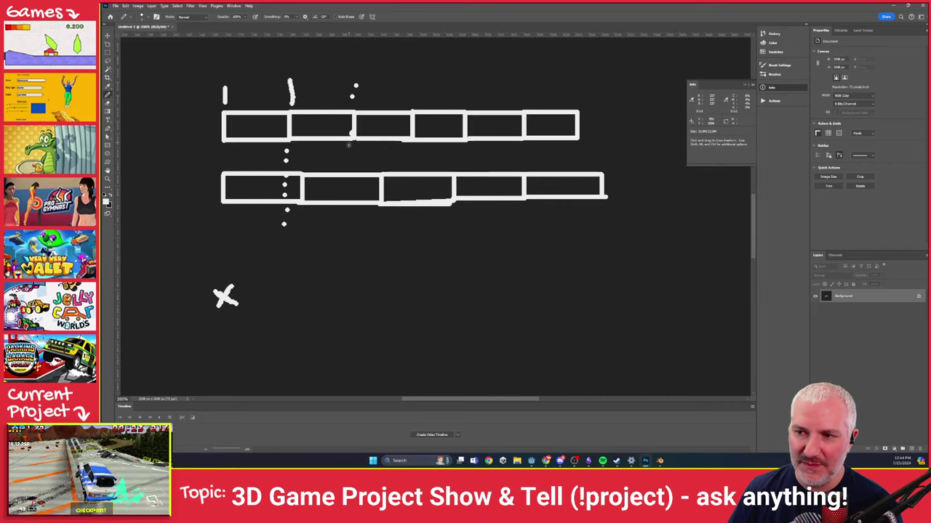
Draw dotted guides down from the second and third upper boundaries, with two more Xs in the row and one above the first X.
left_click(352, 224)
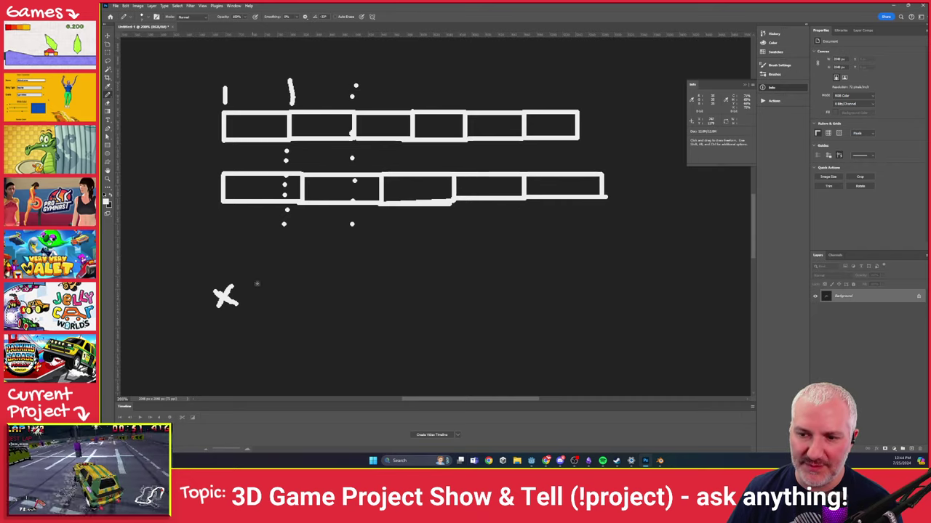
mouse_move(269, 288)
left_mouse_down()
mouse_move(295, 301)
mouse_move(268, 307)
left_mouse_up()
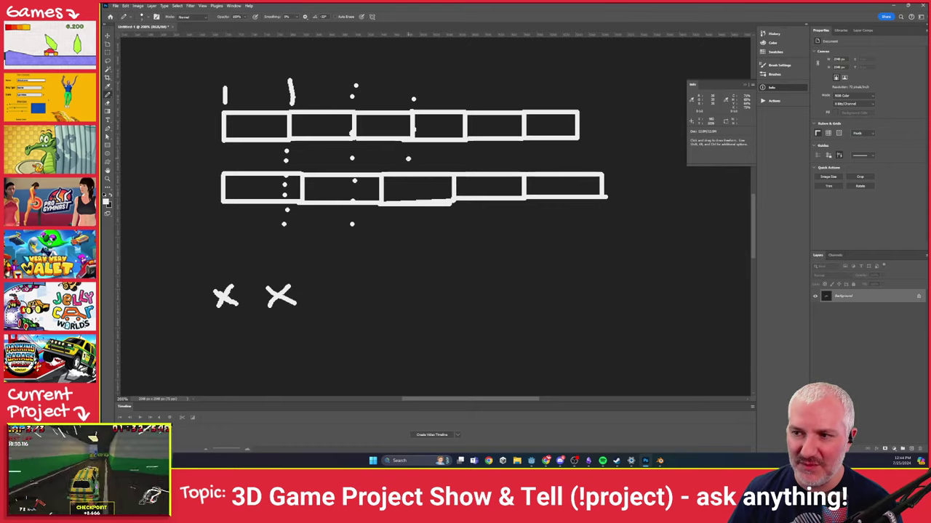
left_click(403, 227)
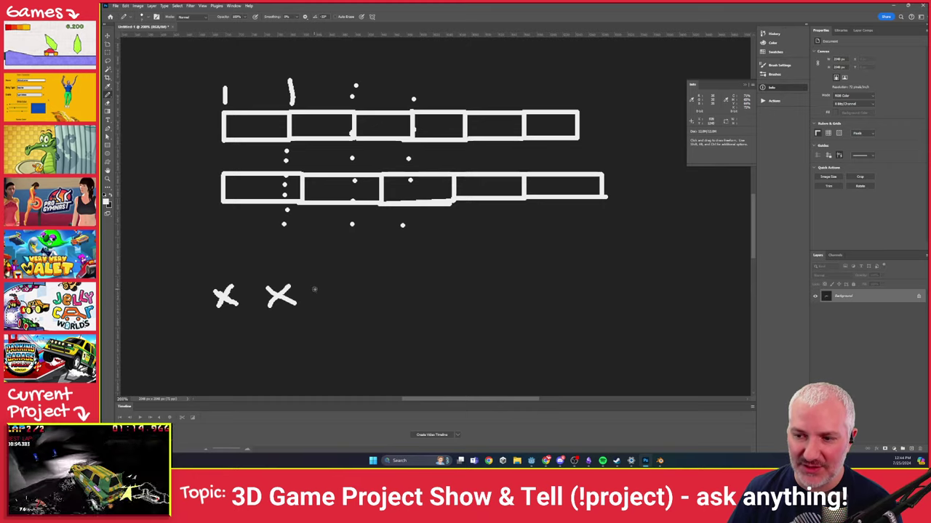
left_click_drag(323, 290, 330, 311)
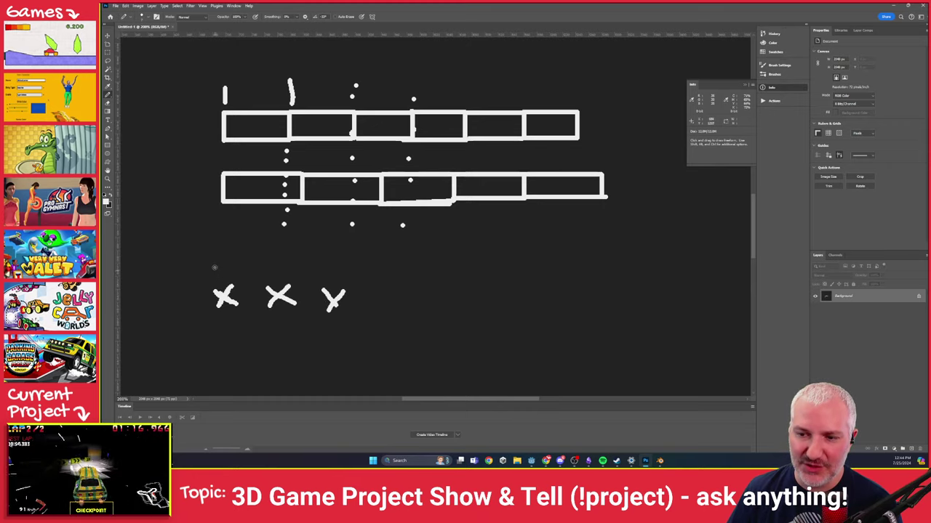
mouse_move(213, 267)
left_mouse_down()
mouse_move(228, 281)
mouse_move(213, 284)
left_mouse_up()
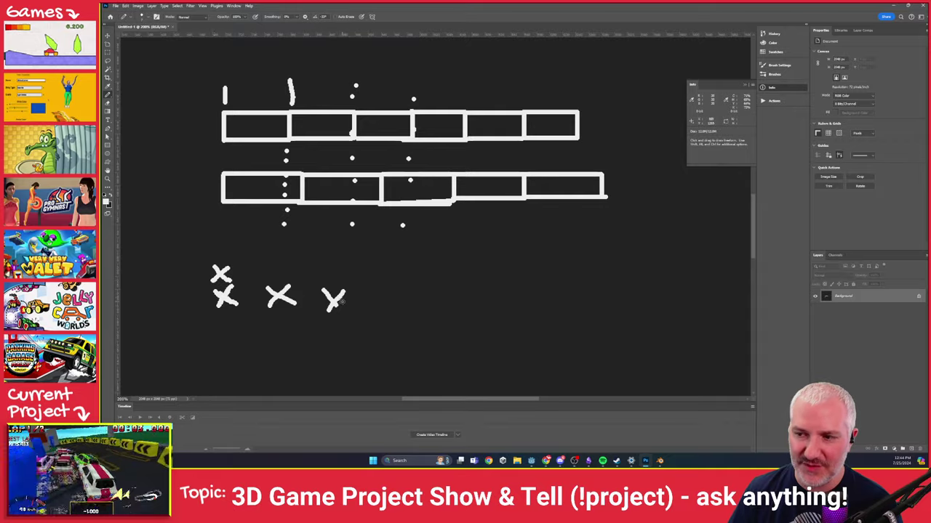
Draw a dotted guide down from the upper timeline's fourth boundary and add a fourth mark to the X row.
left_click(463, 99)
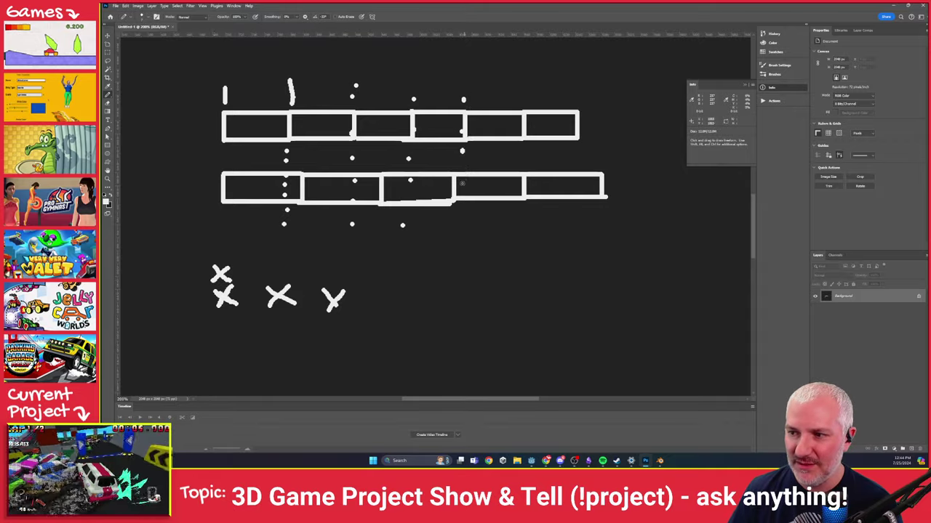
left_click_drag(462, 176, 460, 186)
left_click(461, 202)
left_click(458, 243)
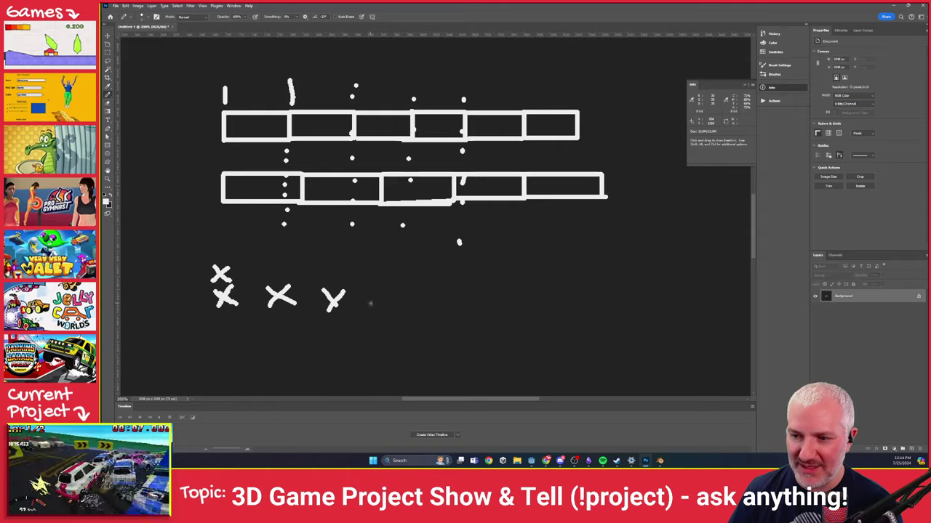
mouse_move(378, 291)
left_mouse_down()
mouse_move(391, 301)
mouse_move(371, 308)
left_mouse_up()
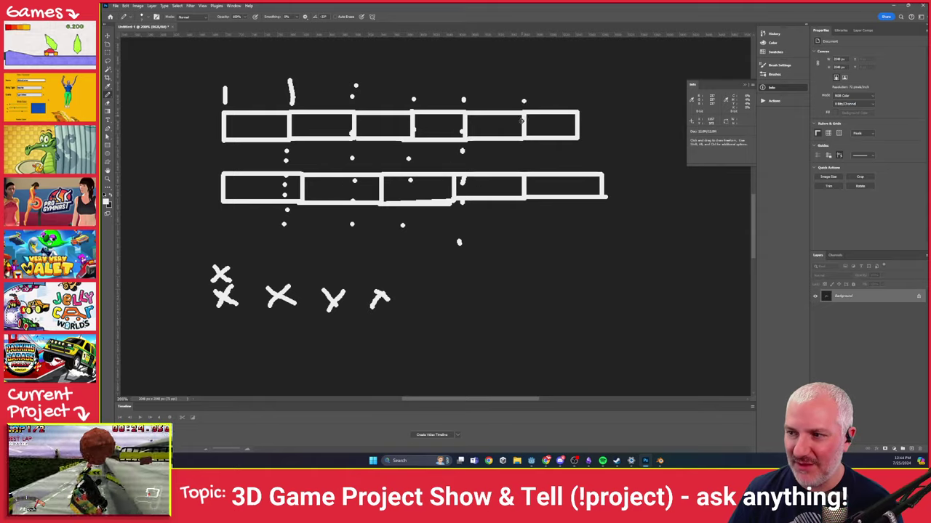
Draw a dotted guide down from the upper timeline's fifth boundary and add a fifth X to the row.
left_click_drag(521, 116, 522, 134)
left_click(520, 157)
left_click(526, 209)
left_click(523, 239)
left_click(424, 285)
mouse_move(435, 292)
left_mouse_down()
mouse_move(416, 302)
mouse_move(427, 300)
left_mouse_up()
Draw a dashed guide from the upper timeline's end down through the last segment of the lower timeline.
left_click(578, 101)
left_click_drag(582, 136, 581, 180)
left_click_drag(578, 202, 576, 246)
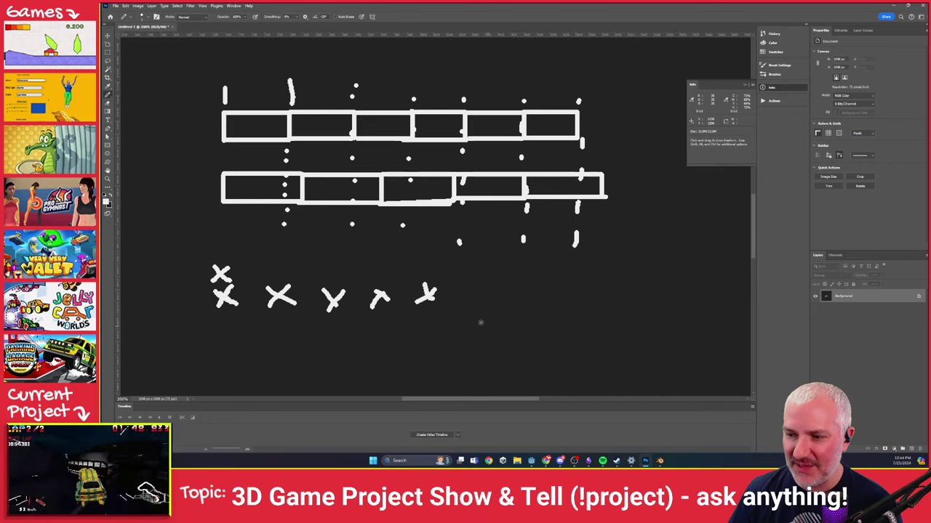
Draw an extra X beneath the fifth X and an arrow pointing at the start of the upper timeline.
left_click_drag(429, 314, 419, 331)
left_click_drag(421, 325, 444, 338)
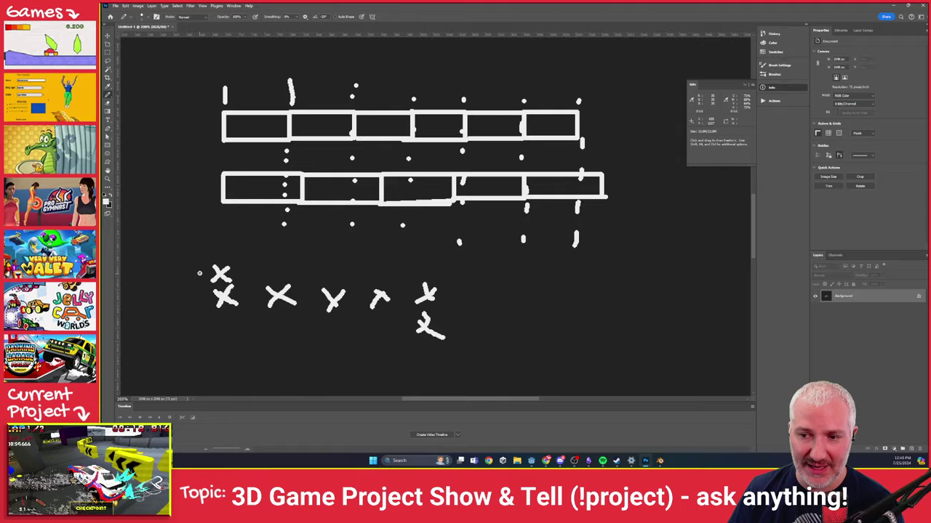
mouse_move(161, 93)
left_mouse_down()
mouse_move(216, 118)
mouse_move(201, 130)
left_mouse_up()
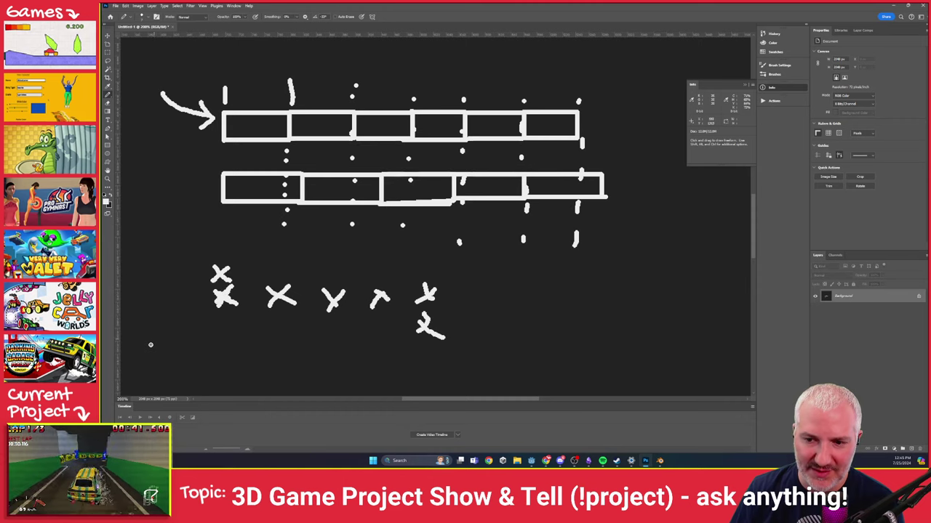
Draw a row of C-shaped marks beneath the row of Xs.
mouse_move(150, 350)
left_mouse_down()
mouse_move(141, 360)
mouse_move(156, 354)
left_mouse_up()
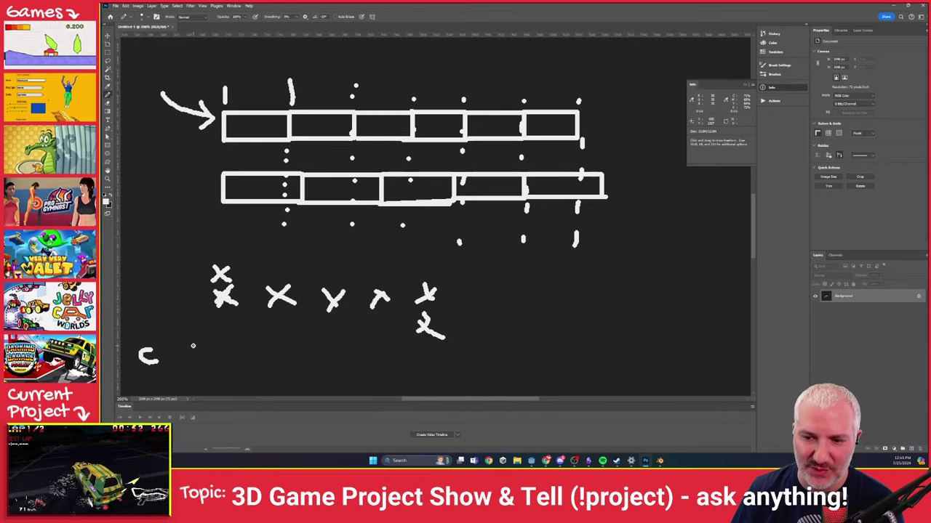
mouse_move(193, 346)
left_mouse_down()
mouse_move(189, 362)
mouse_move(197, 360)
left_mouse_up()
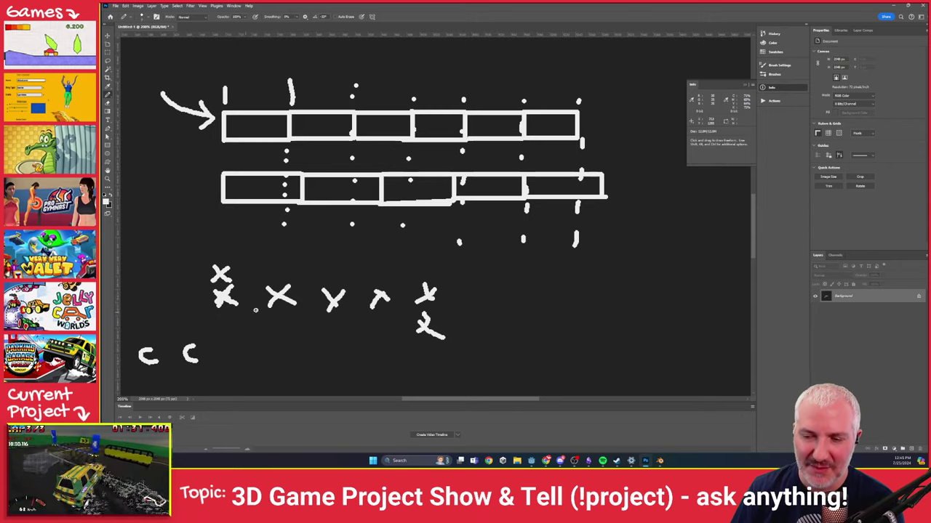
mouse_move(261, 338)
left_mouse_down()
mouse_move(251, 348)
mouse_move(266, 356)
left_mouse_up()
left_click_drag(317, 335, 316, 353)
left_click_drag(367, 331, 346, 347)
mouse_move(401, 335)
left_mouse_down()
mouse_move(385, 342)
mouse_move(421, 354)
left_mouse_up()
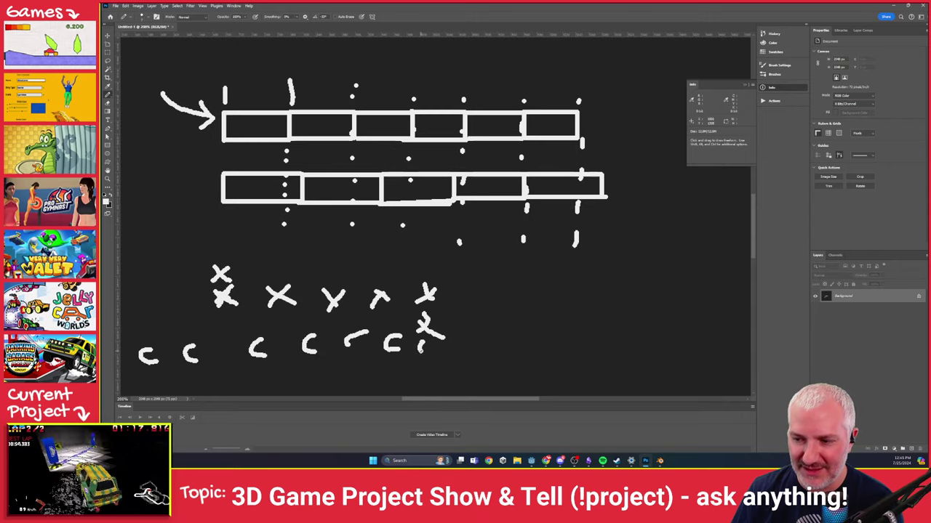
left_click_drag(478, 336, 504, 352)
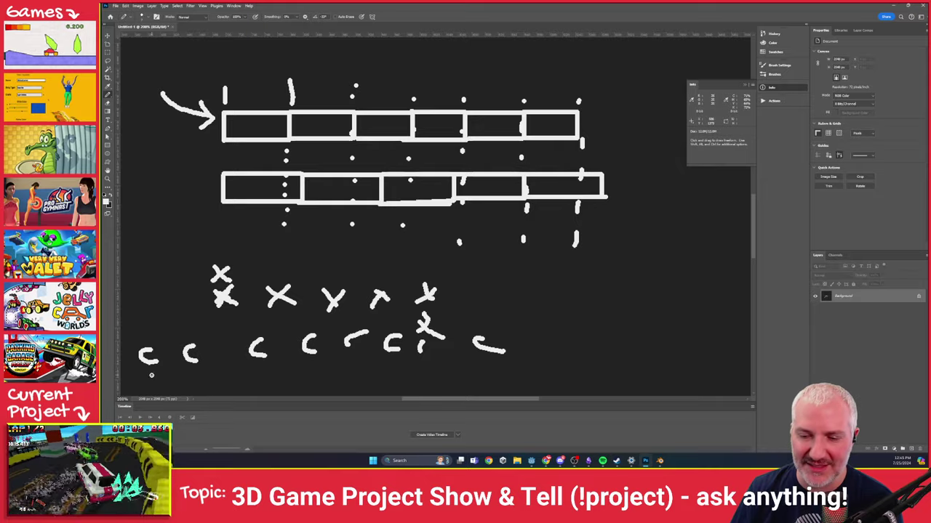
Draw a rising line through the C marks, and undo it together with the last C.
mouse_move(145, 388)
left_mouse_down()
mouse_move(269, 352)
mouse_move(453, 318)
left_mouse_up()
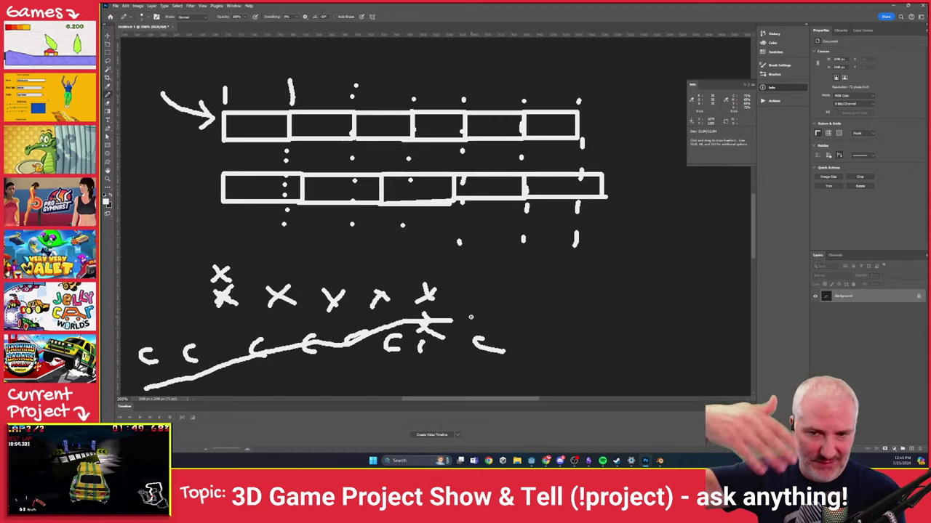
key("ctrl+z")
key("ctrl+z")
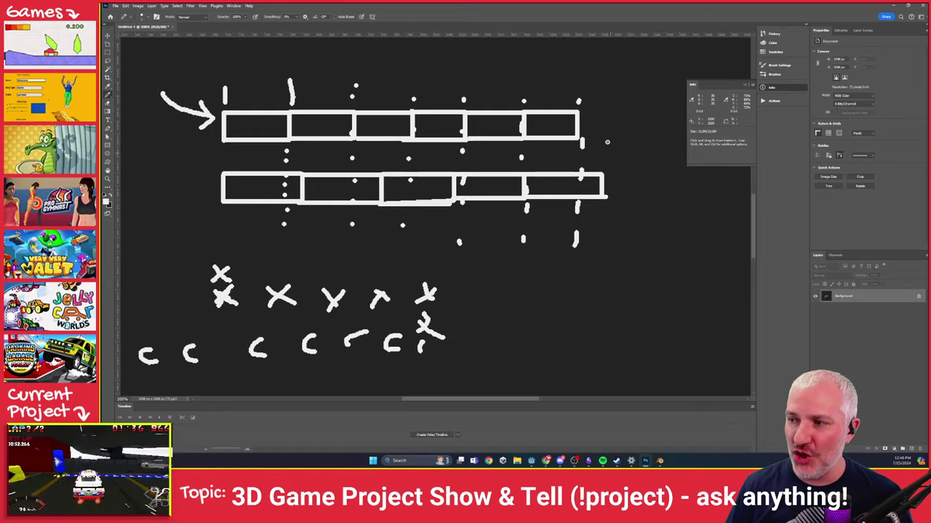
Circle both timelines, and switch to Godot to highlight the _physics_process declaration in ReplayManager.gd before returning to the Photoshop sketch.
mouse_move(587, 87)
left_mouse_down()
mouse_move(279, 75)
mouse_move(160, 115)
mouse_move(174, 236)
mouse_move(372, 265)
mouse_move(568, 244)
mouse_move(610, 165)
mouse_move(569, 89)
left_mouse_up()
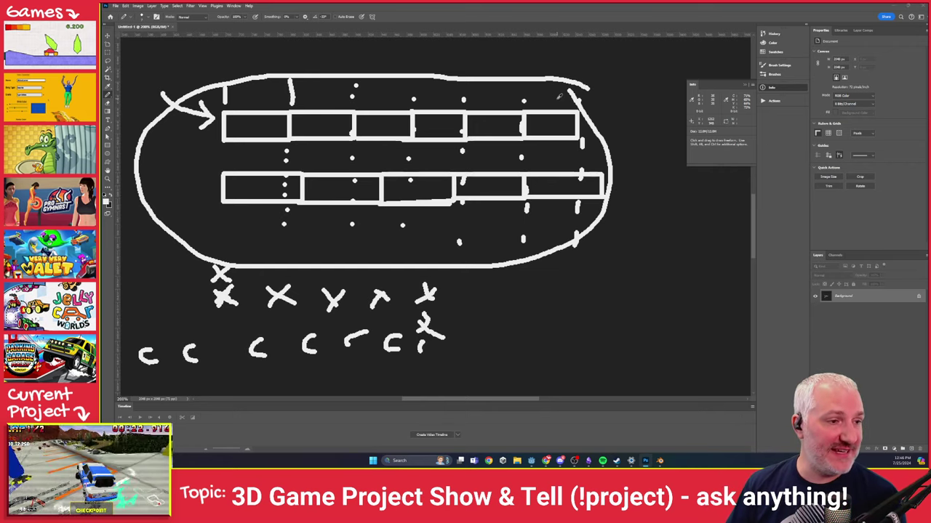
key("alt+Tab")
left_click_drag(374, 213, 458, 213)
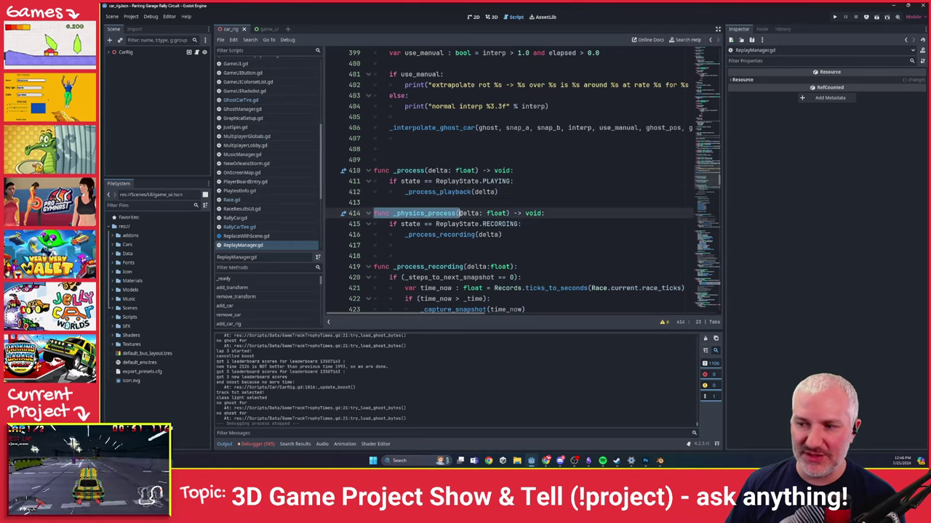
key("alt+Tab")
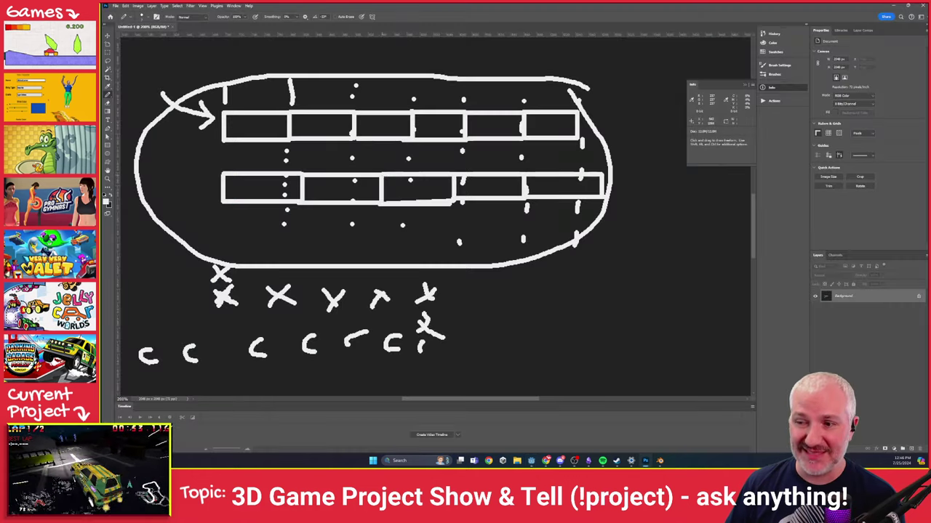
Undo the outline around the timelines, the row of C marks, the arrow and the last stroke of the lower X.
key("ctrl+z")
key("ctrl+z")
key("ctrl+z")
key("ctrl+z")
key("ctrl+z")
key("ctrl+z")
key("ctrl+z")
key("ctrl+z")
key("ctrl+z")
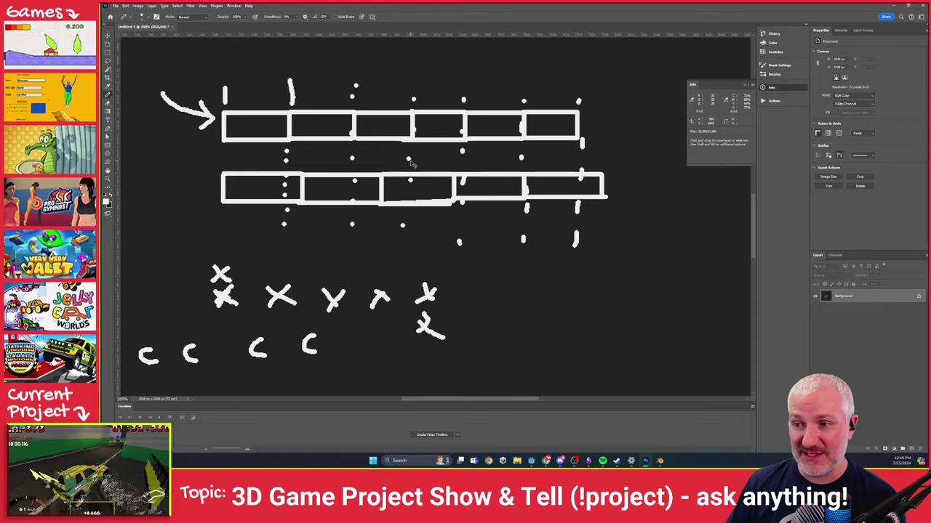
key("ctrl+z")
key("ctrl+z")
key("ctrl+z")
key("b")
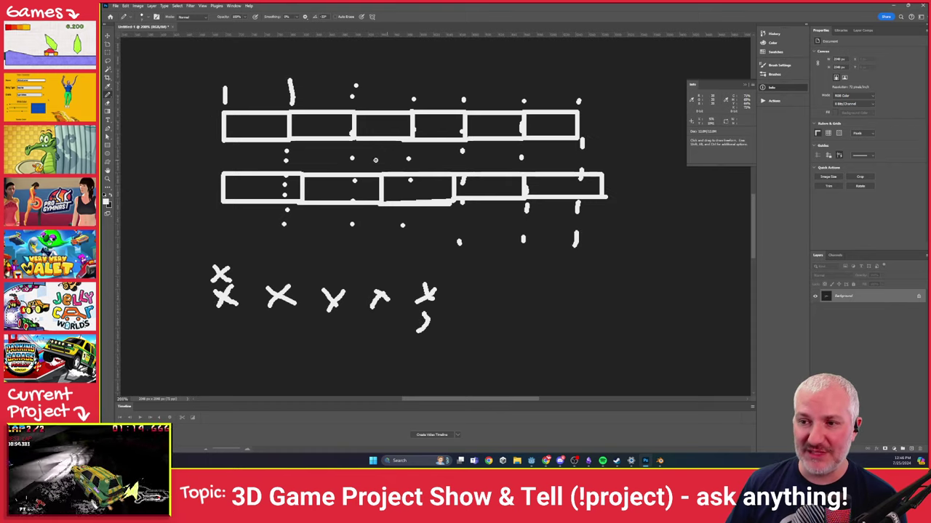
Split each of the upper timeline's six segments in half with a short vertical line.
left_click_drag(258, 114, 257, 138)
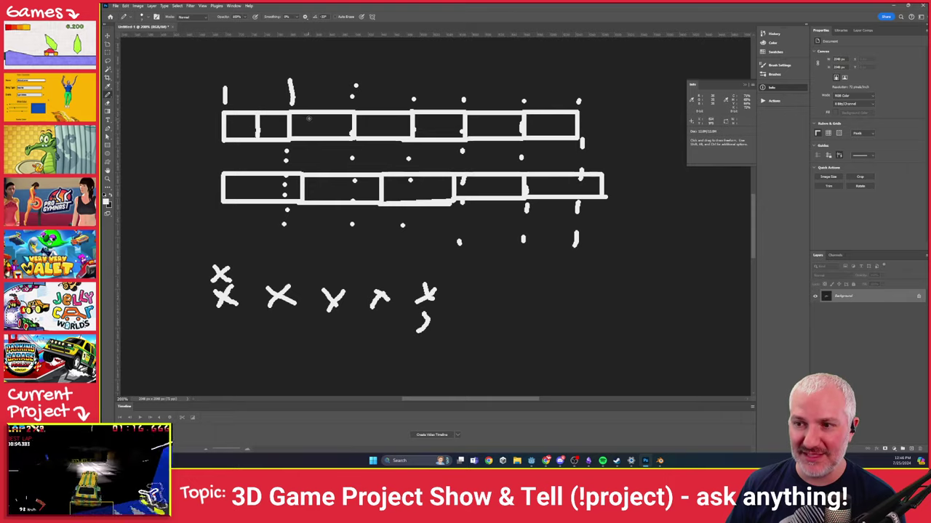
left_click_drag(324, 114, 324, 136)
left_click_drag(384, 114, 378, 137)
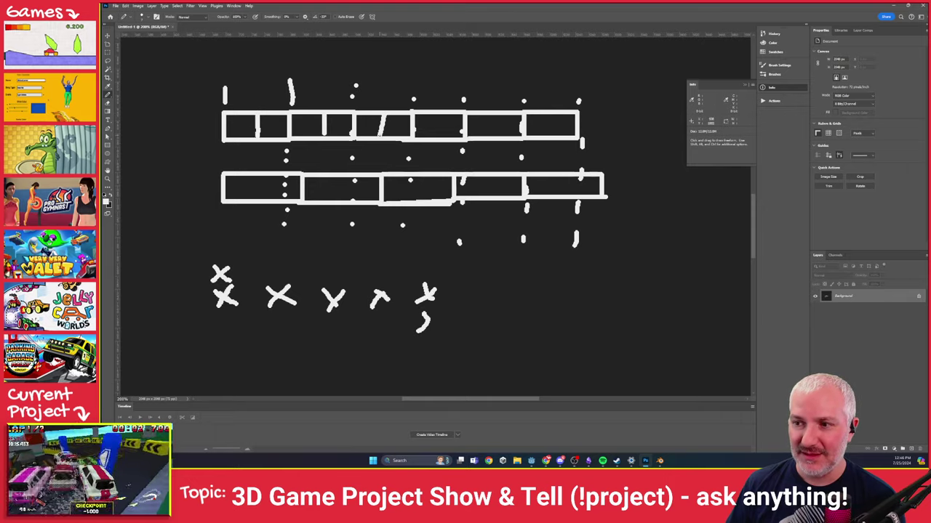
left_click_drag(441, 113, 441, 138)
left_click_drag(499, 113, 493, 137)
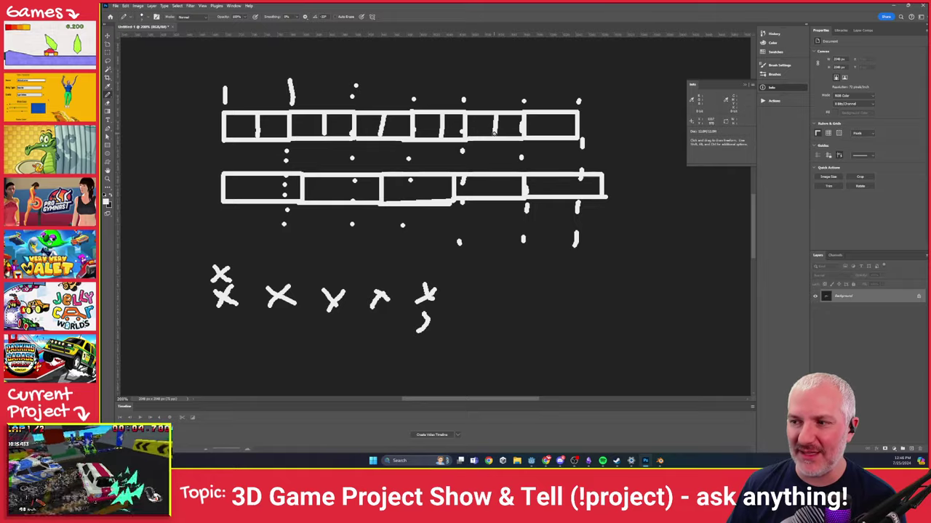
left_click_drag(550, 113, 554, 135)
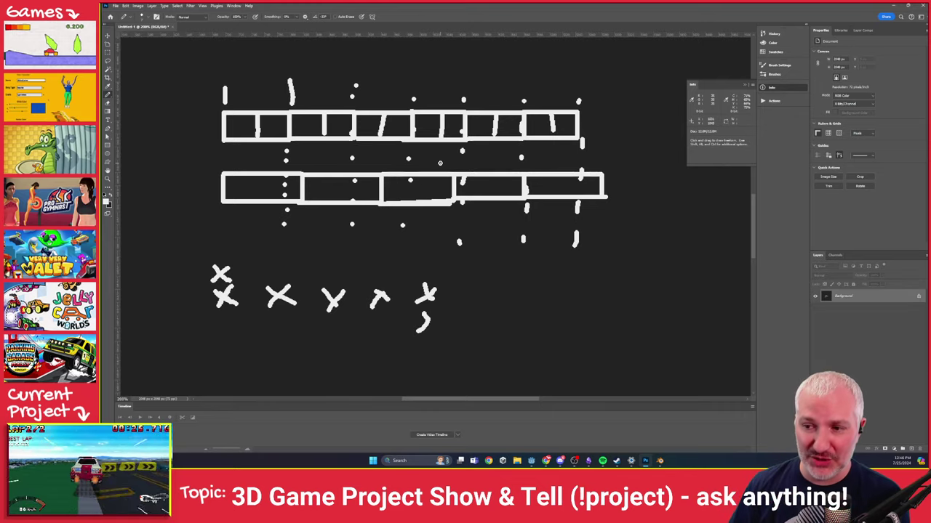
mouse_move(221, 211)
left_mouse_down()
mouse_move(280, 225)
mouse_move(298, 205)
mouse_move(288, 168)
mouse_move(237, 170)
mouse_move(221, 205)
left_mouse_up()
key("ctrl+z")
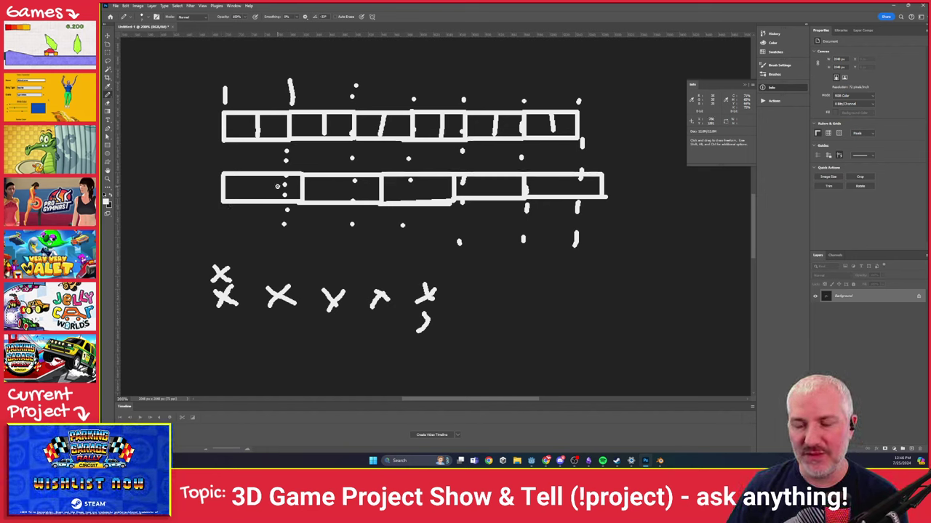
Draw tall tick marks above the upper timeline's remaining four inner boundaries and its end.
left_click_drag(352, 77, 354, 102)
left_click_drag(409, 85, 412, 105)
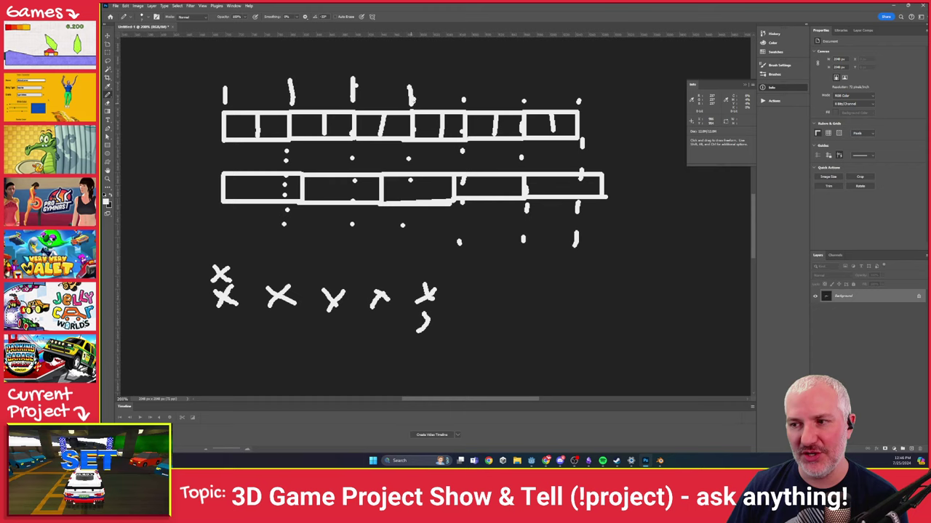
left_click_drag(460, 80, 463, 106)
left_click_drag(521, 86, 525, 107)
left_click_drag(578, 85, 579, 107)
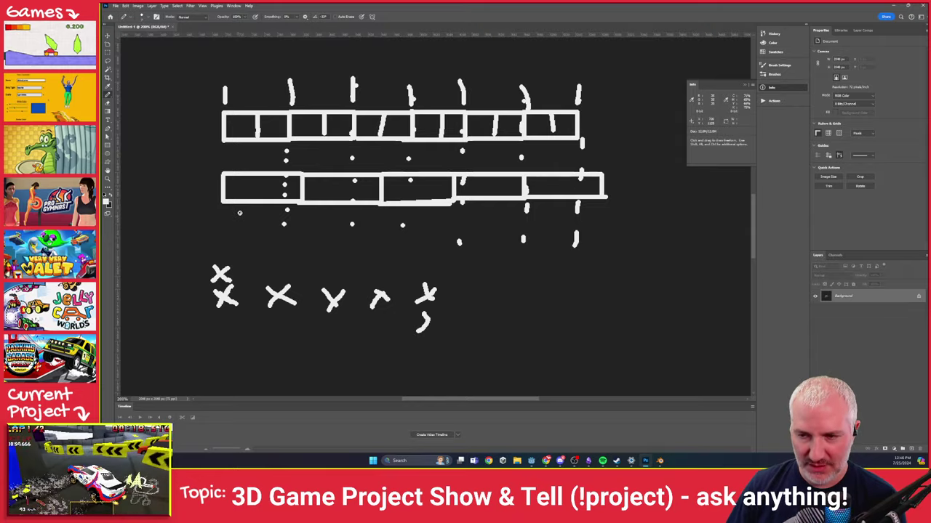
Undo the new tick marks, the half-segment lines and the remaining stroke beneath the fifth X.
key("ctrl+z")
key("ctrl+z")
key("ctrl+z")
key("ctrl+z")
key("ctrl+z")
key("ctrl+z")
key("ctrl+z")
key("ctrl+z")
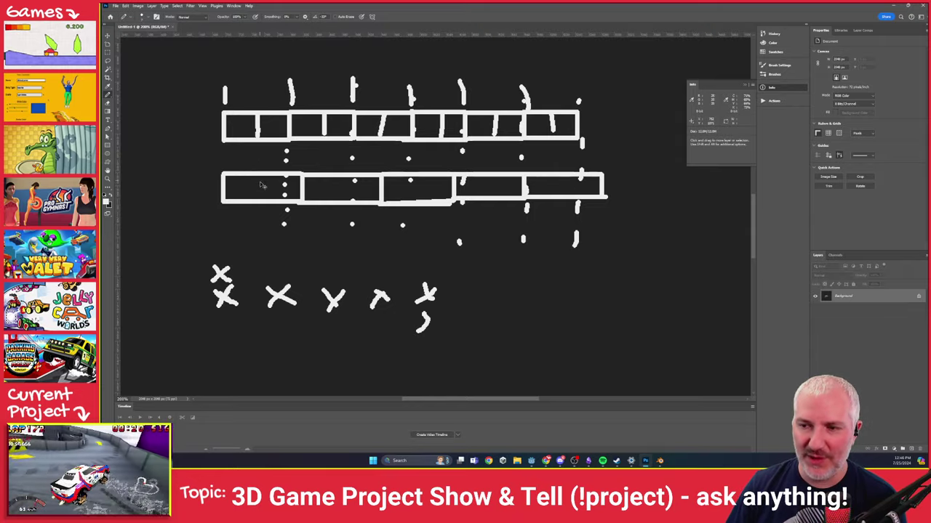
key("ctrl+z")
key("ctrl+z")
key("ctrl+z")
key("ctrl+z")
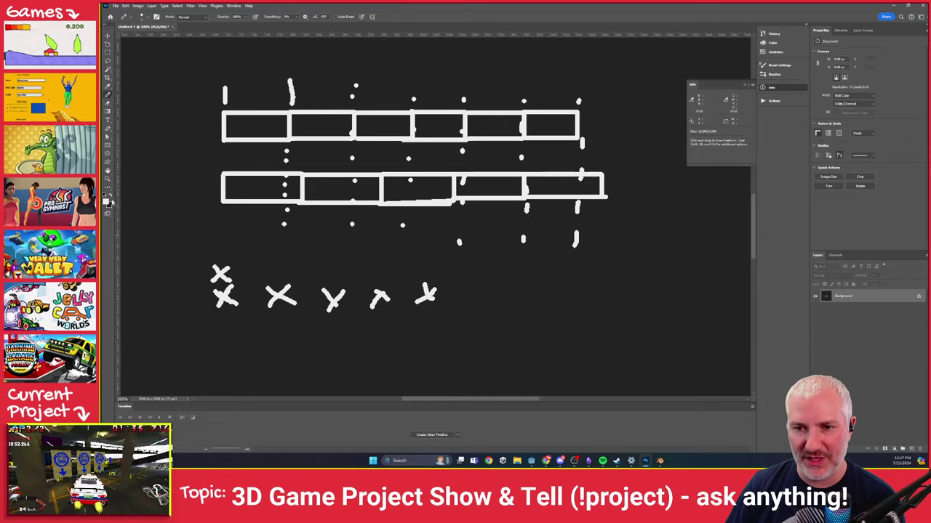
Set the foreground colour to red and draw a vertical line through the upper timeline's second inner boundary, extending above and below it.
left_click(108, 200)
left_click(605, 173)
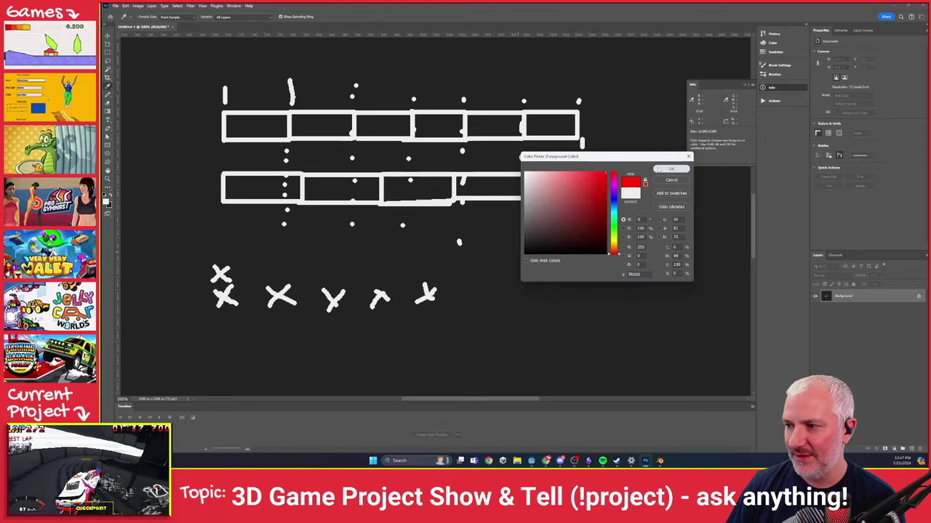
left_click(658, 169)
left_click_drag(354, 77, 354, 96)
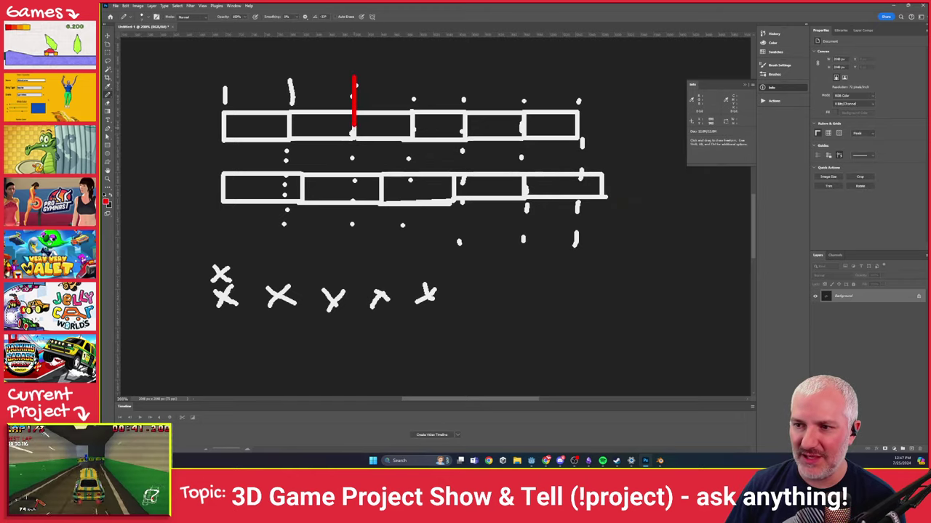
left_click_drag(354, 134, 354, 159)
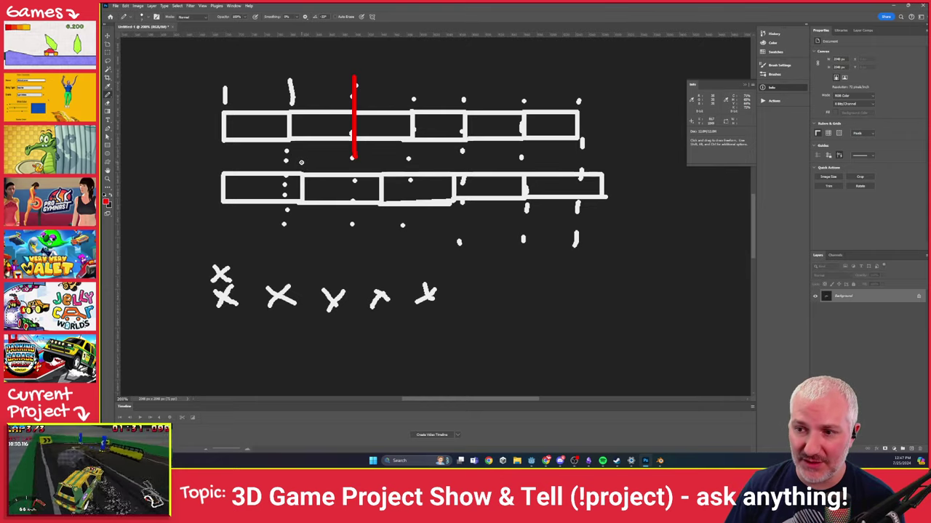
Mark the lower timeline's start and first inner boundary with short red ticks, and draw red arrows above the topmost X and the second X.
left_click_drag(301, 162, 302, 171)
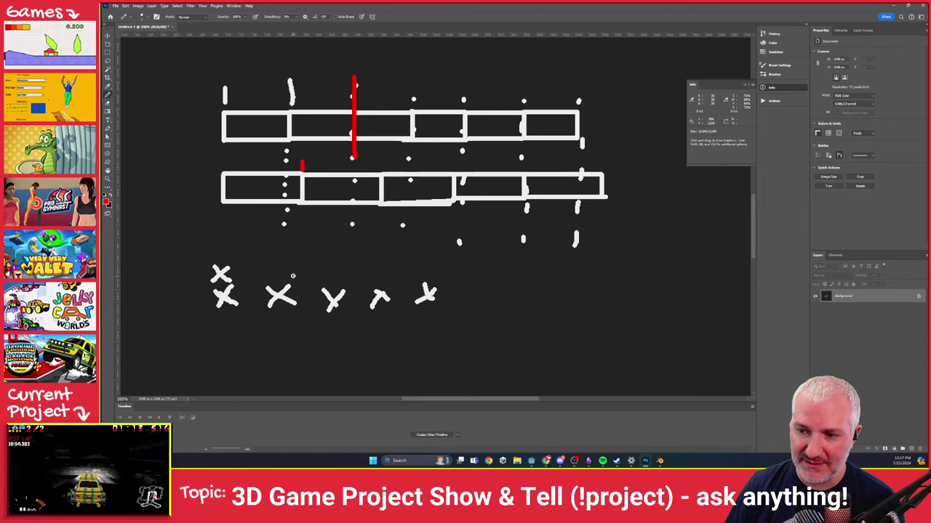
left_click_drag(275, 262, 275, 277)
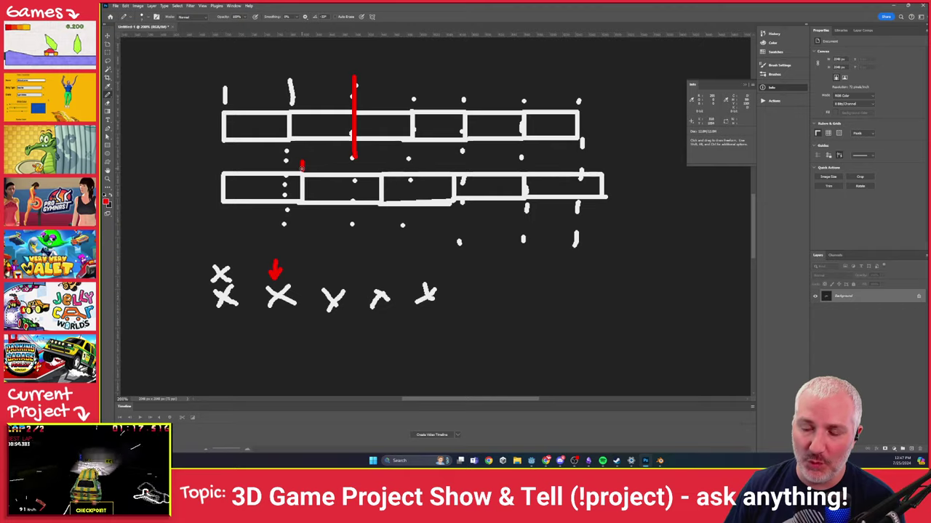
left_click_drag(224, 156, 223, 169)
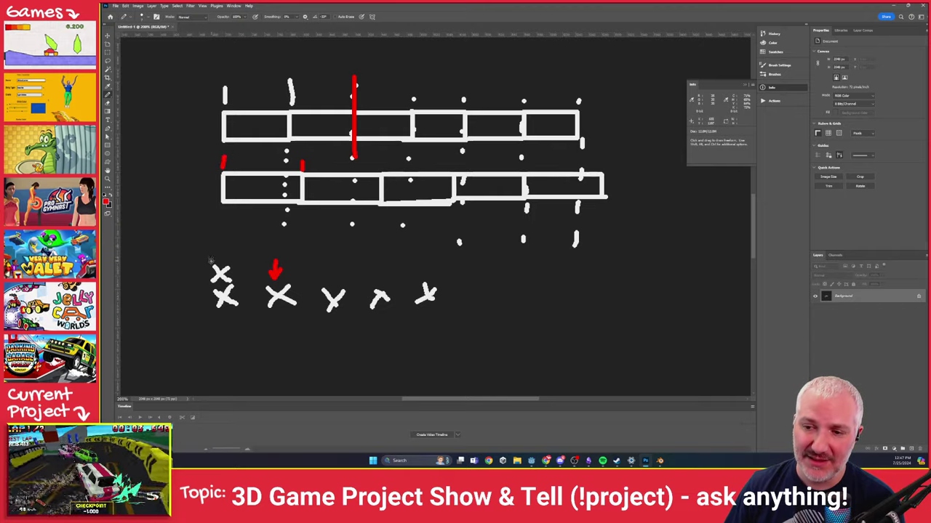
left_click_drag(219, 241, 221, 250)
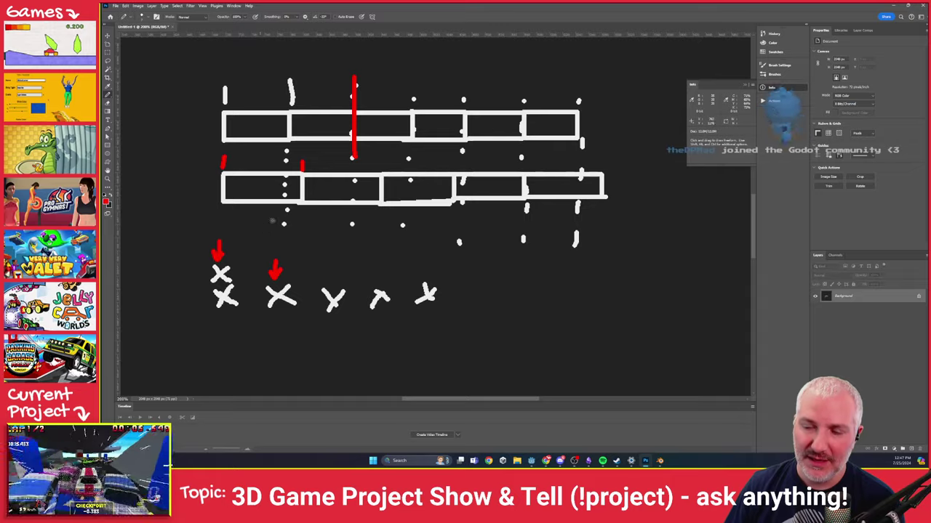
Bracket the lower timeline's second segment in red, link it to the red line, and draw an arrow between the first two X positions.
mouse_move(301, 164)
left_mouse_down()
mouse_move(336, 175)
mouse_move(384, 174)
mouse_move(386, 165)
left_mouse_up()
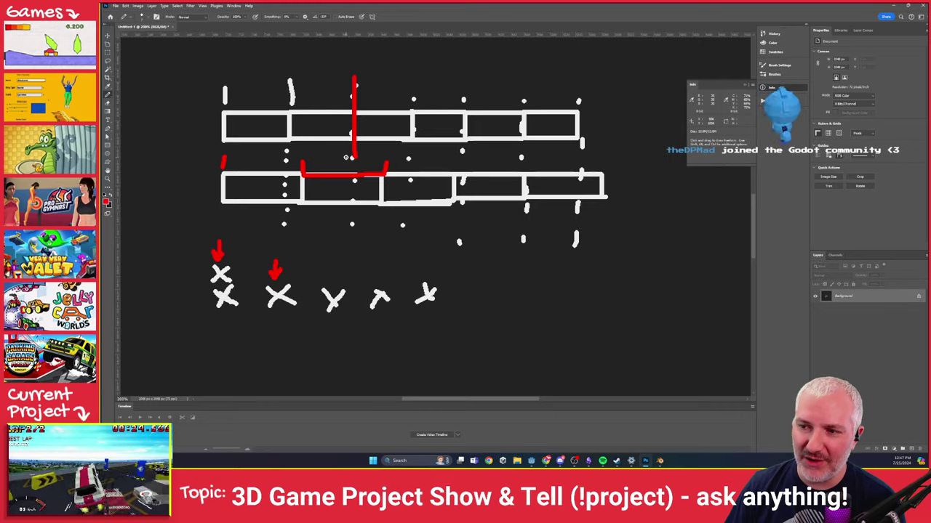
left_click_drag(307, 162, 352, 155)
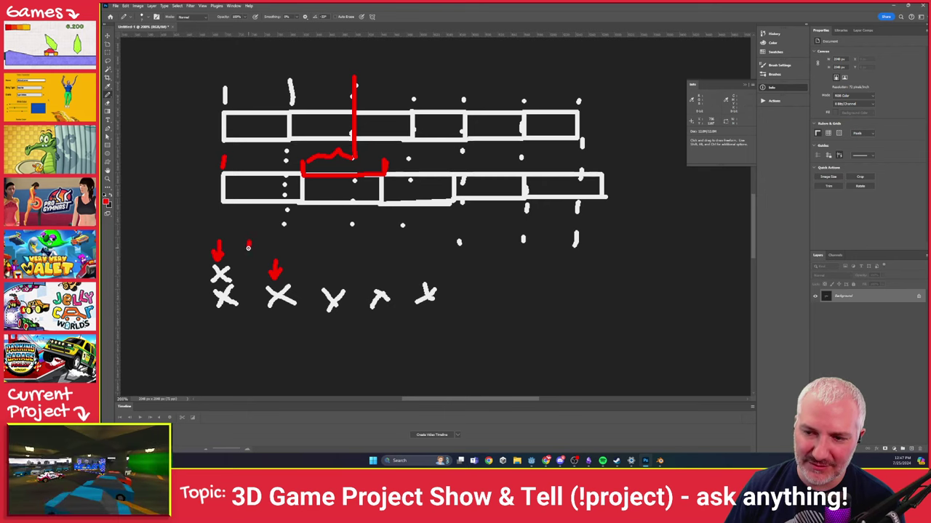
left_click_drag(248, 247, 247, 267)
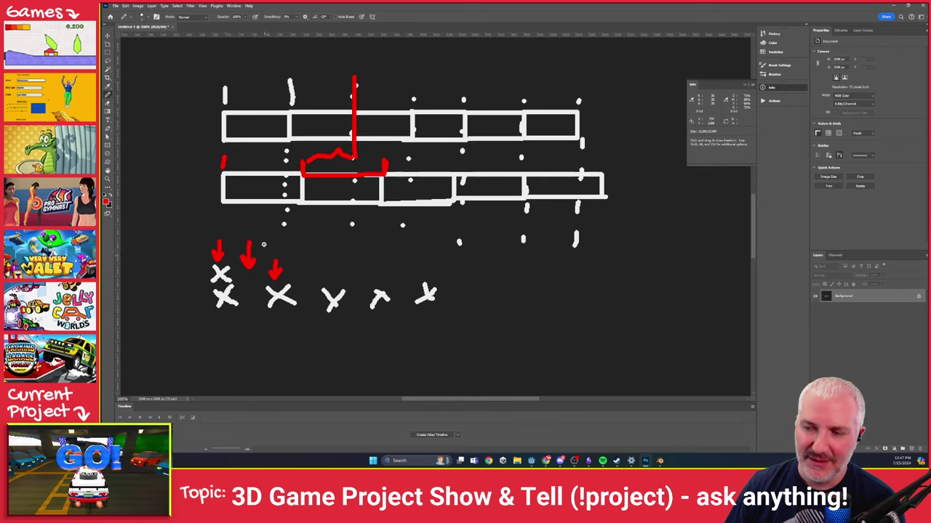
Draw a red arrow down through the upper timeline's third inner boundary and link it to a bracket over the lower timeline's third segment.
left_click_drag(415, 74, 410, 105)
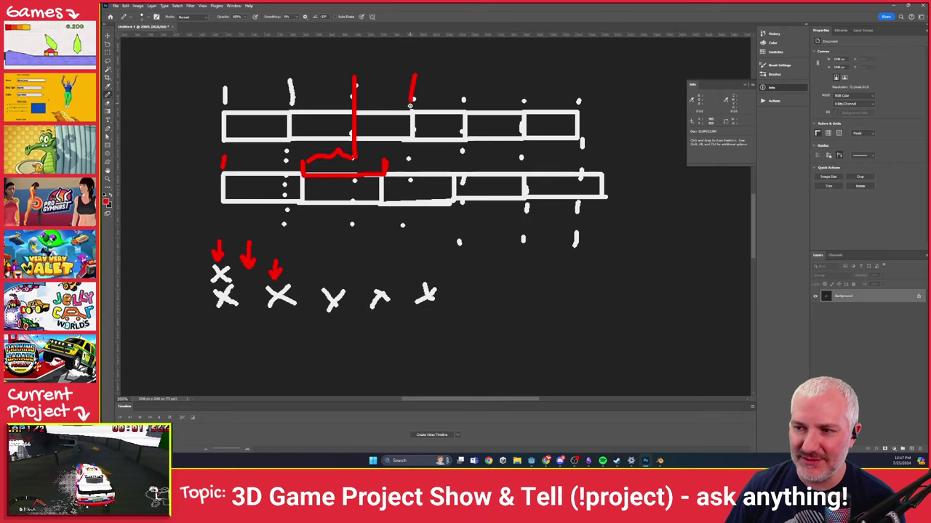
mouse_move(404, 148)
left_mouse_down()
mouse_move(401, 173)
mouse_move(458, 175)
mouse_move(461, 151)
left_mouse_up()
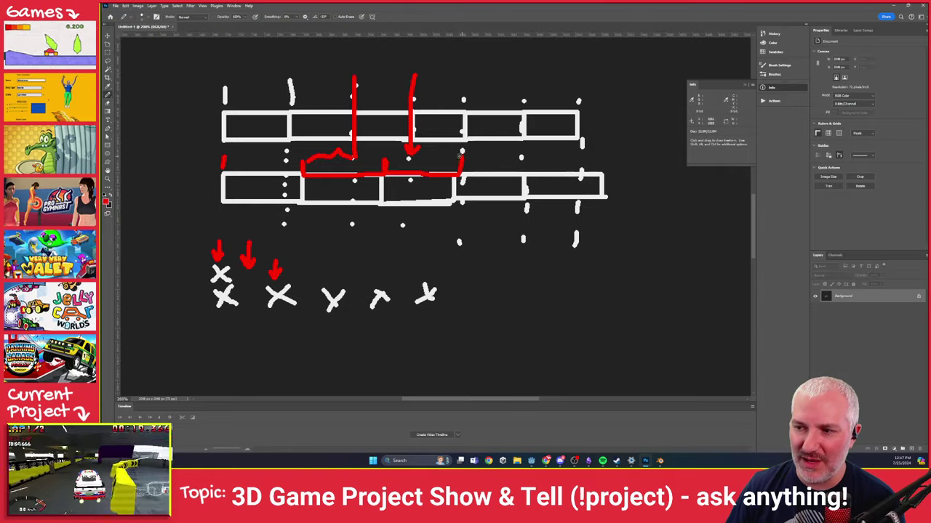
left_click_drag(384, 173, 393, 153)
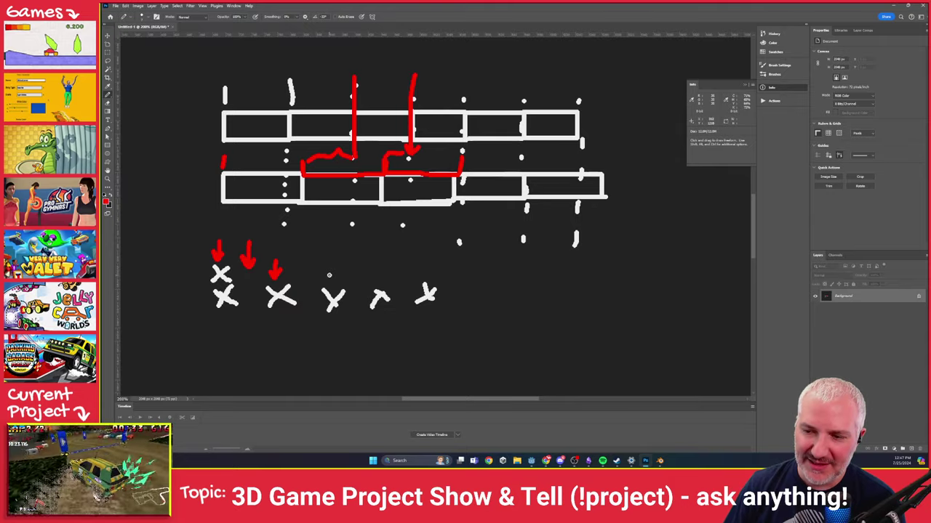
Add red arrows above the remaining X marks and between them, and circle the first two in-between arrows.
left_click_drag(333, 264, 343, 270)
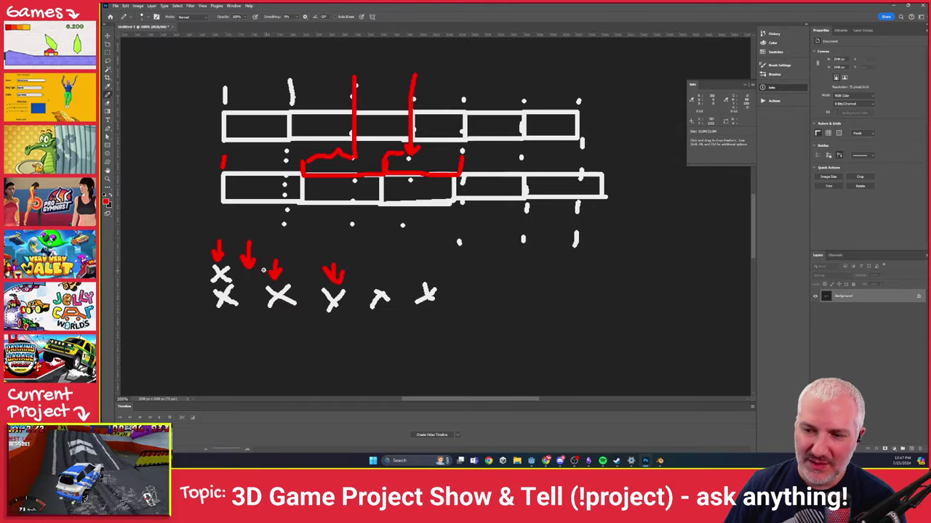
left_click_drag(274, 247, 275, 263)
mouse_move(334, 249)
left_mouse_down()
mouse_move(334, 275)
mouse_move(294, 266)
left_mouse_up()
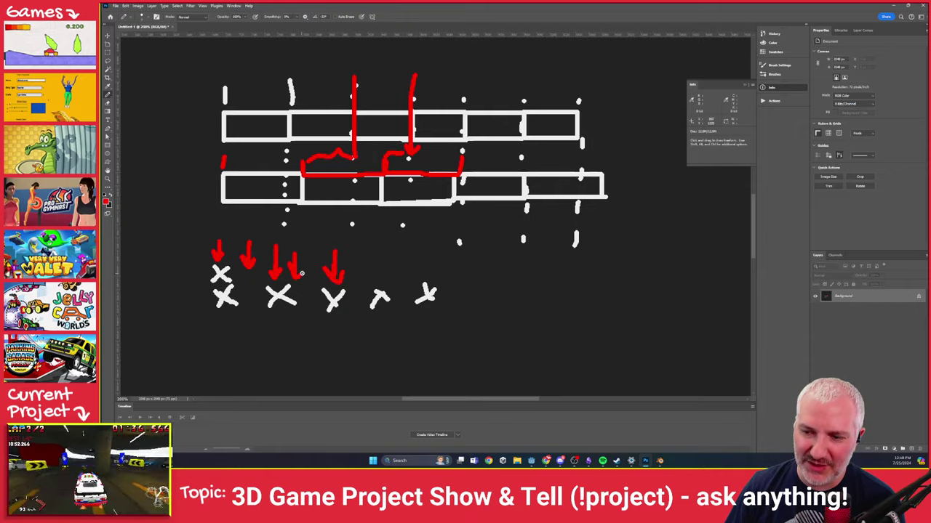
mouse_move(245, 234)
left_mouse_down()
mouse_move(258, 261)
mouse_move(243, 234)
mouse_move(292, 280)
mouse_move(293, 244)
left_mouse_up()
left_click_drag(350, 256, 350, 285)
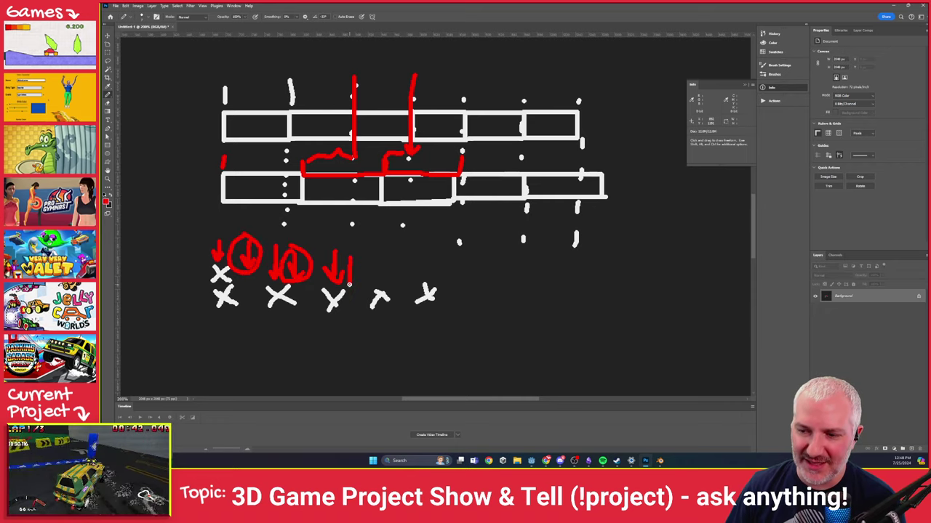
mouse_move(391, 262)
left_mouse_down()
mouse_move(390, 288)
mouse_move(397, 279)
mouse_move(430, 279)
left_mouse_up()
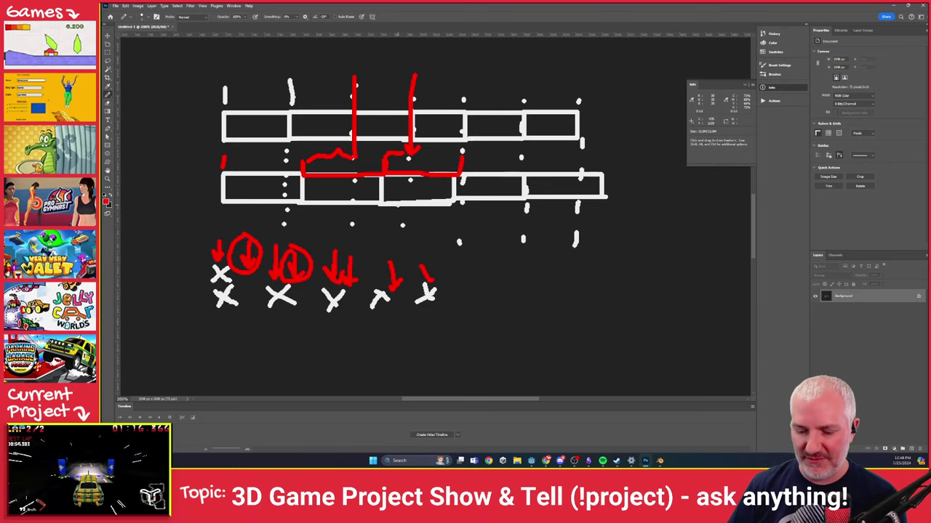
Mark both ends of the lower timeline's first segment with taller red ticks and join them with a horizontal line.
left_click_drag(227, 144, 226, 153)
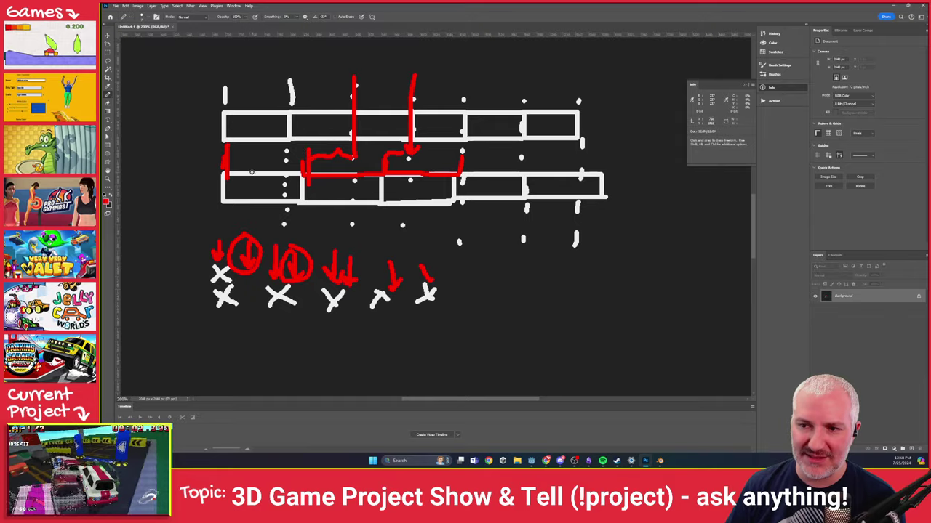
left_click_drag(227, 168, 303, 164)
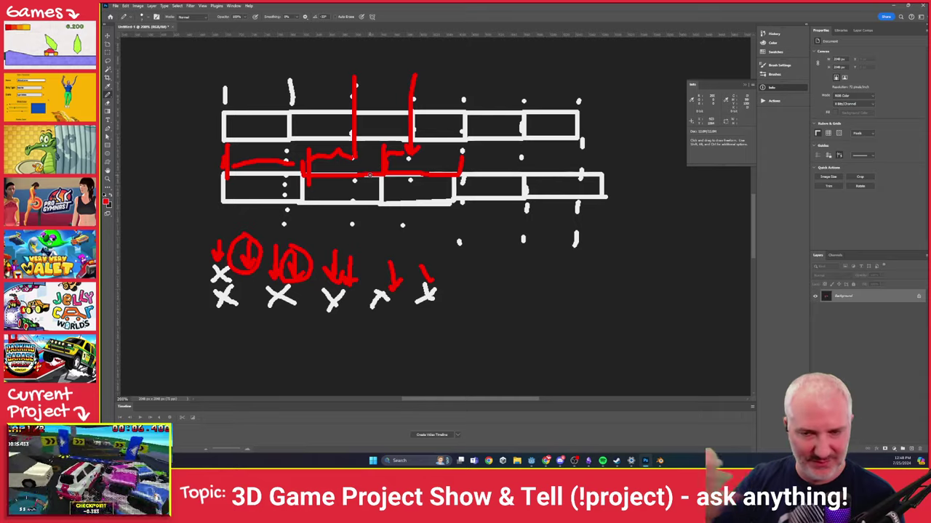
Undo the red brackets, links, circles and extra arrows, back to the single red line, two short ticks and two arrows.
key("ctrl+z")
key("ctrl+z")
key("ctrl+z")
key("ctrl+z")
key("ctrl+z")
key("ctrl+z")
key("ctrl+z")
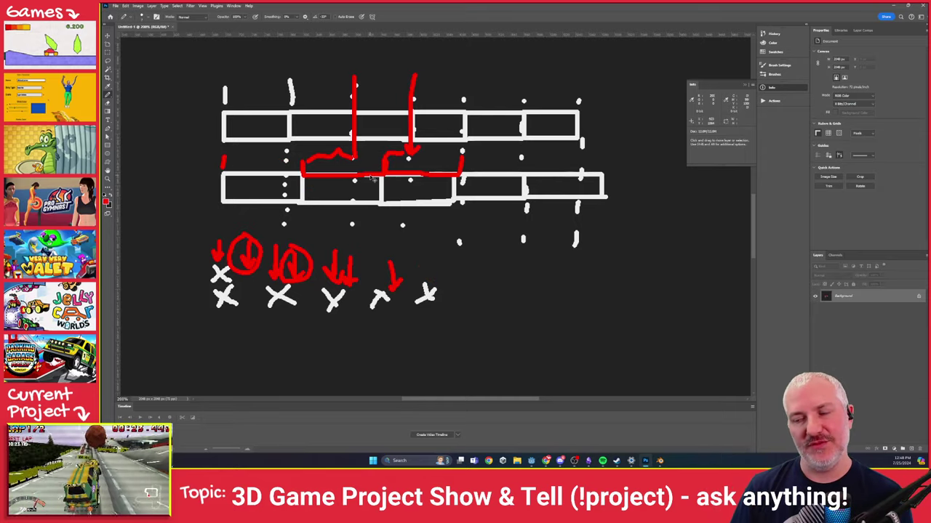
key("ctrl+z")
key("ctrl+z")
key("ctrl+z")
key("ctrl+z")
key("ctrl+z")
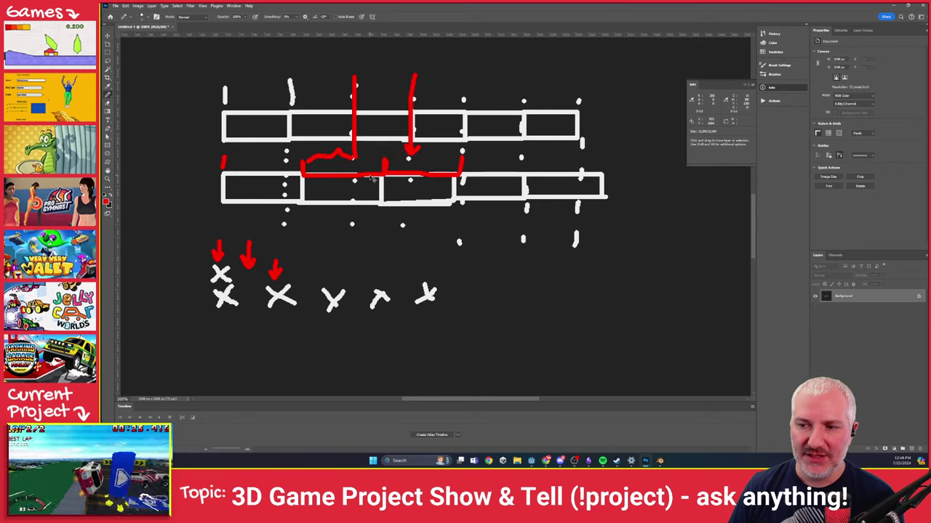
key("ctrl+z")
key("ctrl+z")
key("ctrl+z")
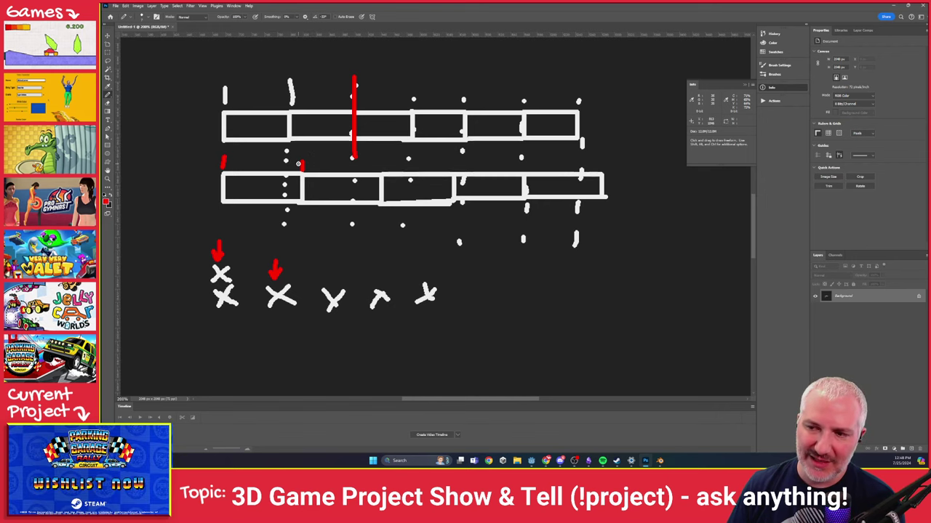
Outline the lower timeline's second segment with a red box.
mouse_move(303, 166)
left_mouse_down()
mouse_move(390, 179)
mouse_move(281, 161)
left_mouse_up()
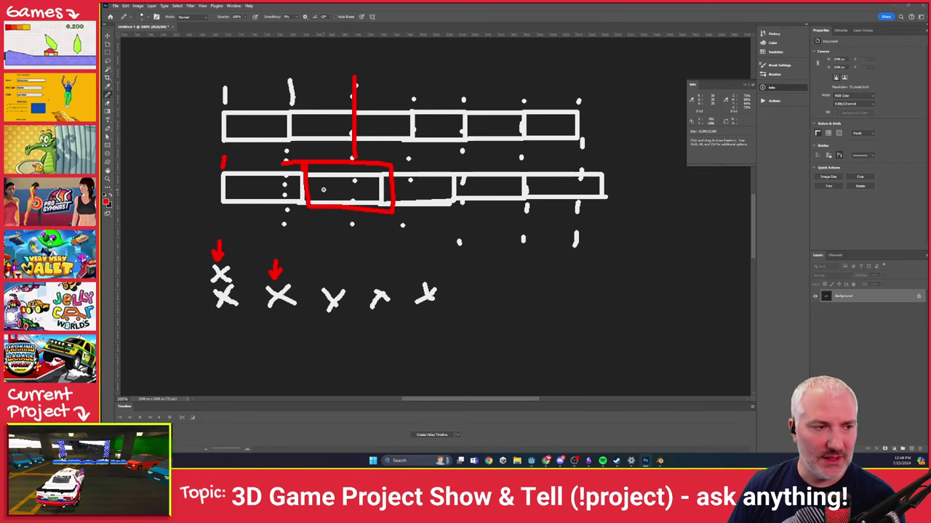
Switch to Godot, filter the project files by "car_ri" and select car_rig.tscn.
key("alt+Tab")
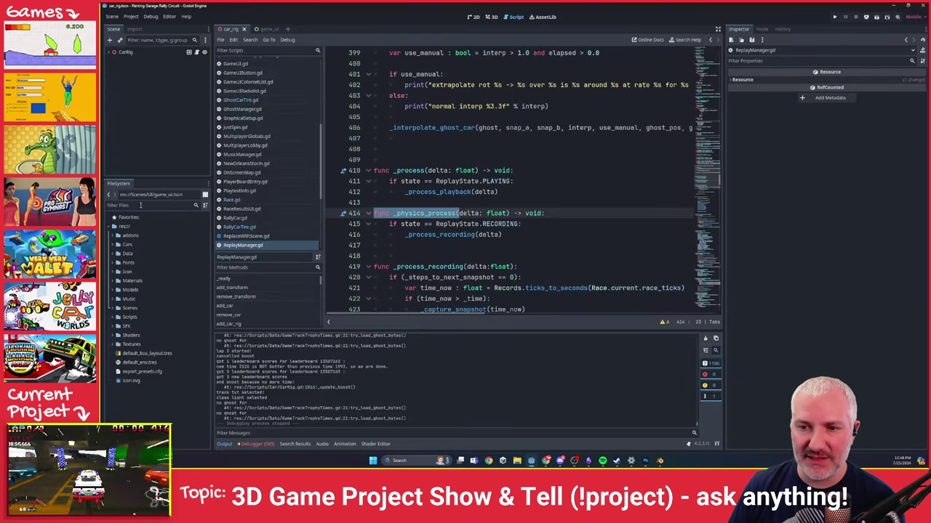
left_click(140, 205)
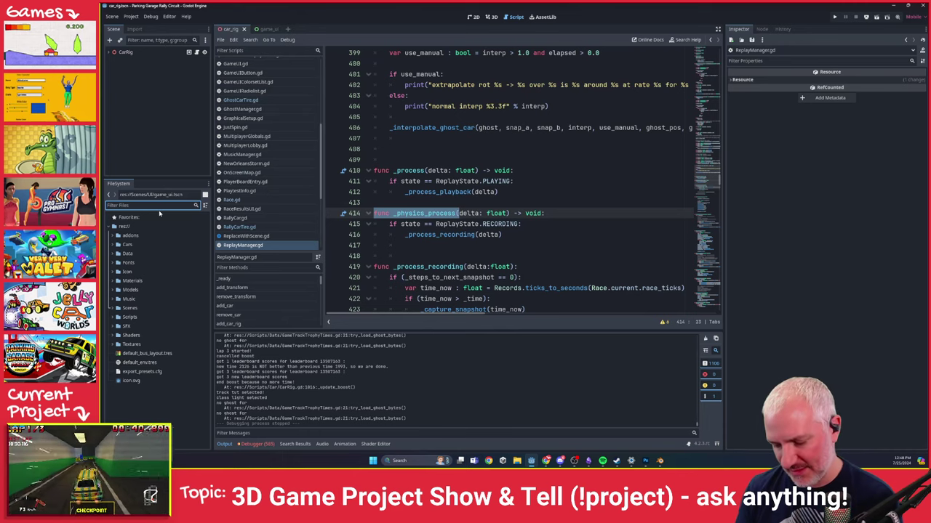
type("car_ri")
left_click(135, 253)
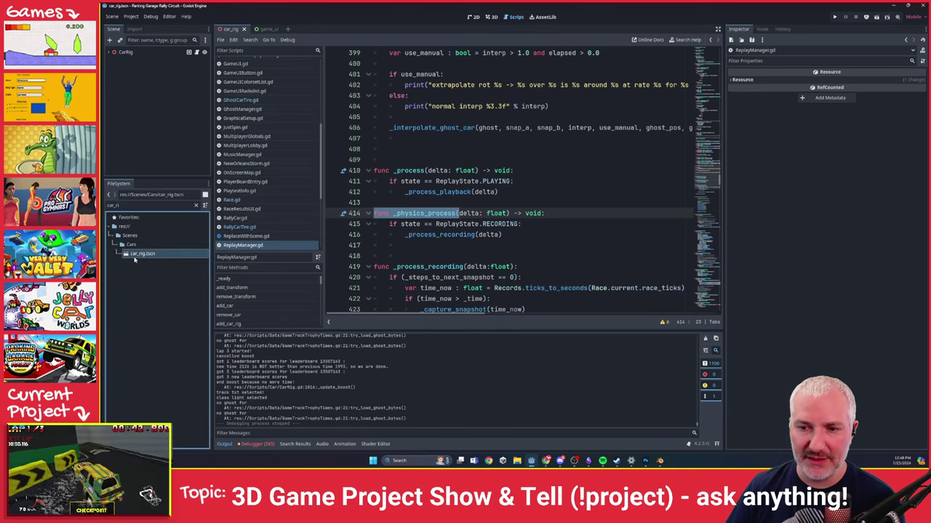